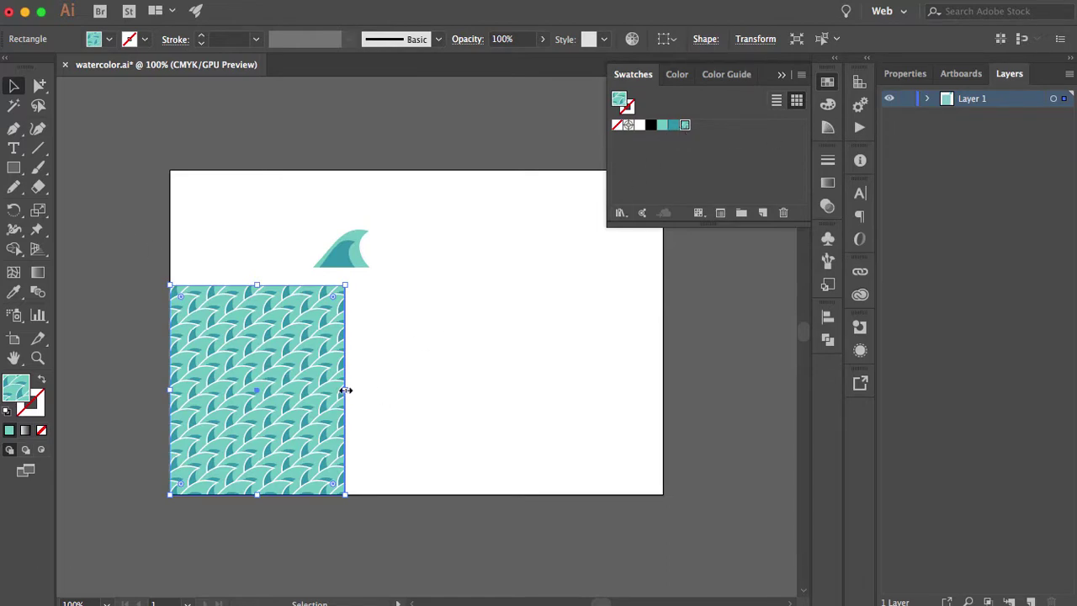
Test how the wave pattern distorts by widening the rectangle to the artboard's width, restoring the pattern swatch and narrowing the rectangle.
drag(345, 391, 662, 390)
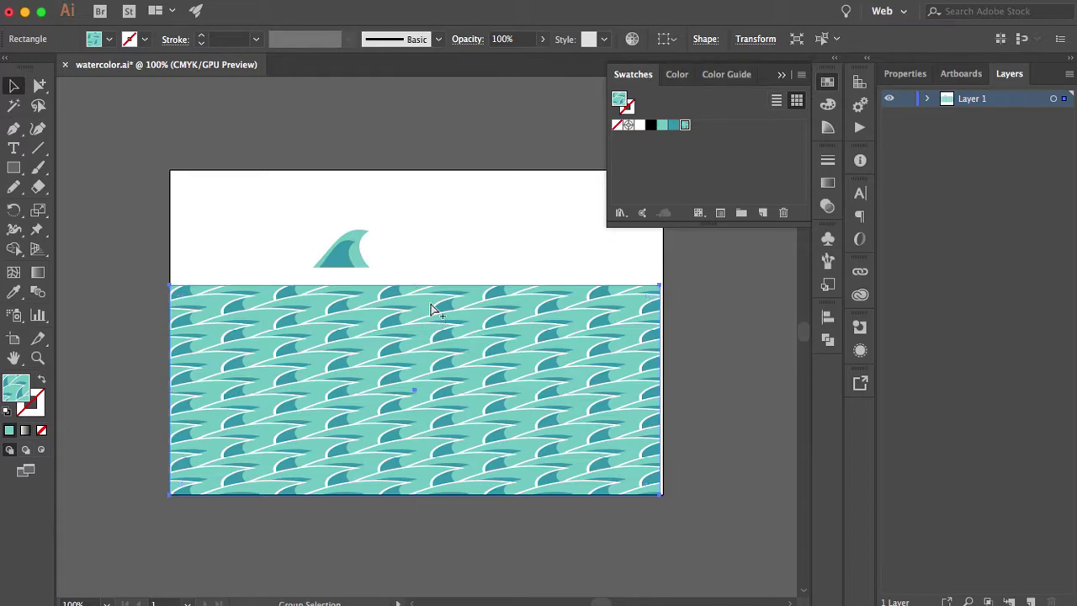
key(super+shift+z)
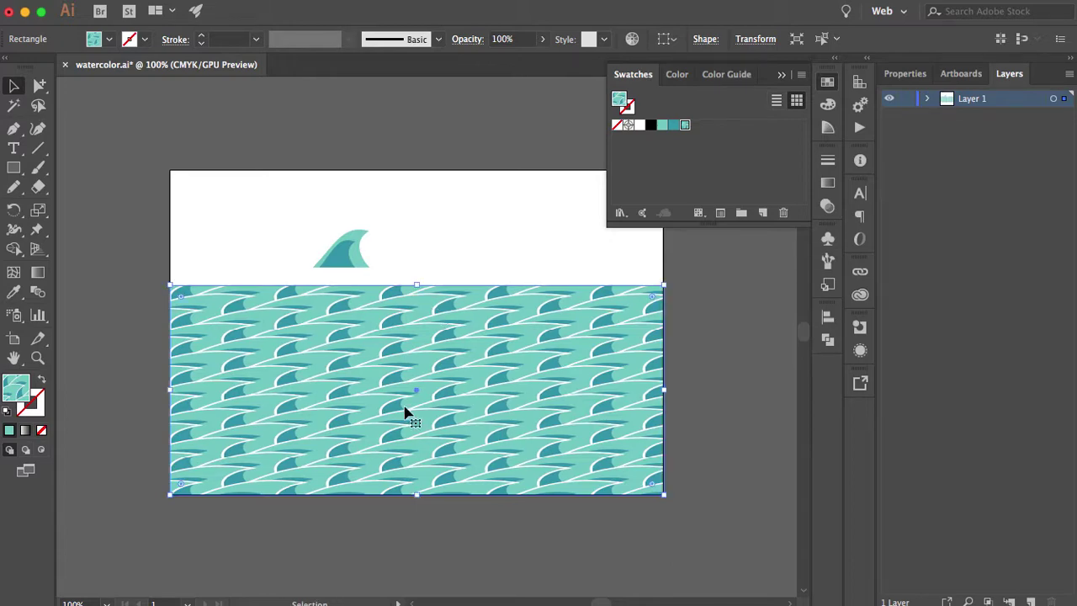
click(684, 126)
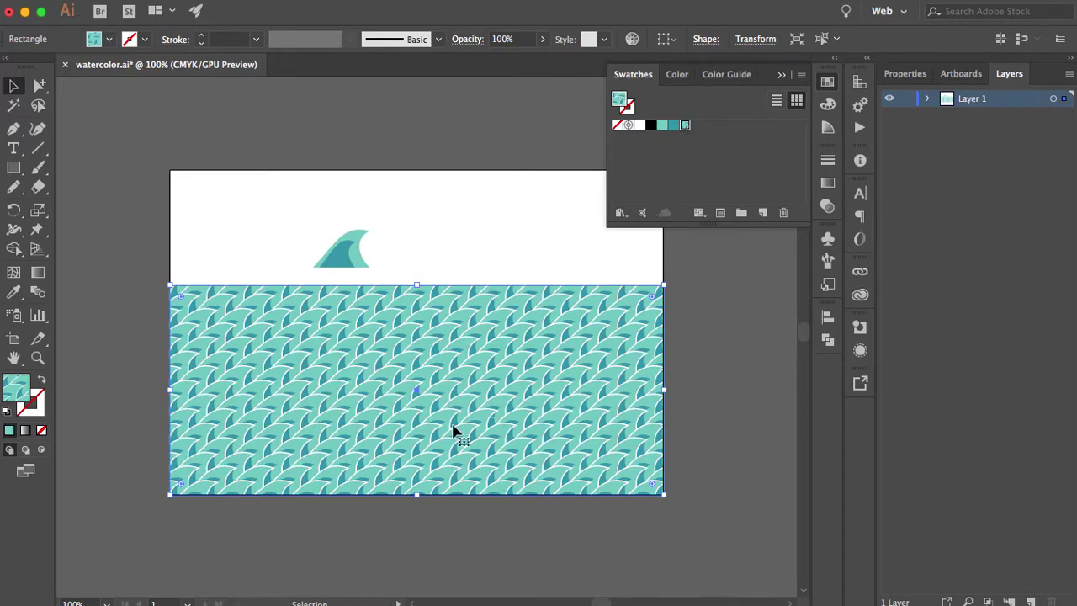
drag(663, 390, 305, 390)
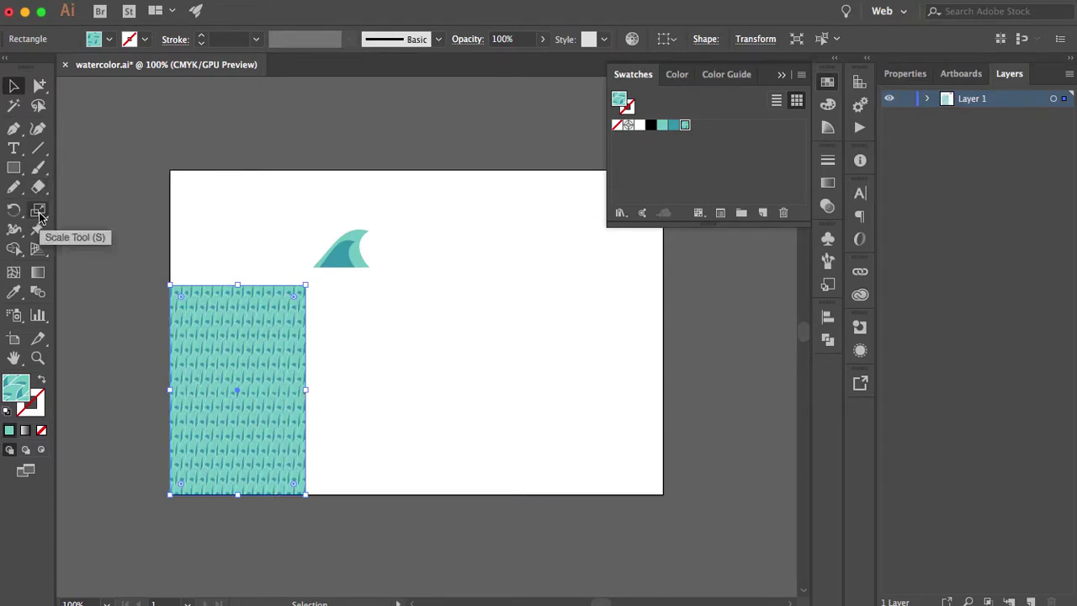
Turn off Transform Patterns in the Scale options for the pattern-filled rectangle.
double_click(39, 215)
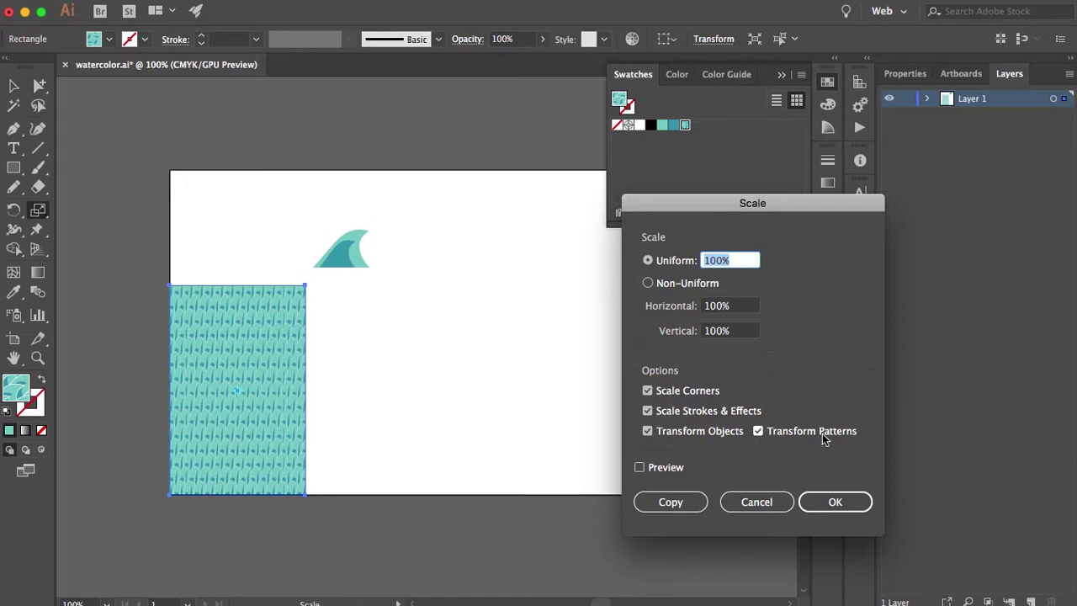
click(761, 434)
click(838, 502)
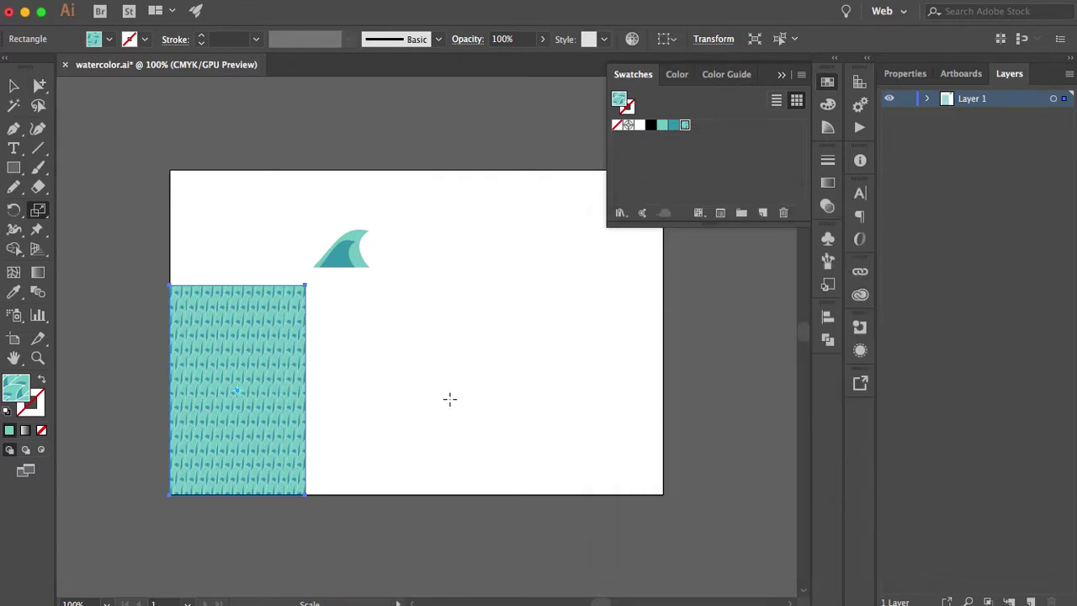
Reapply the wave pattern swatch to the rectangle and widen it to the artboard's full width.
click(685, 125)
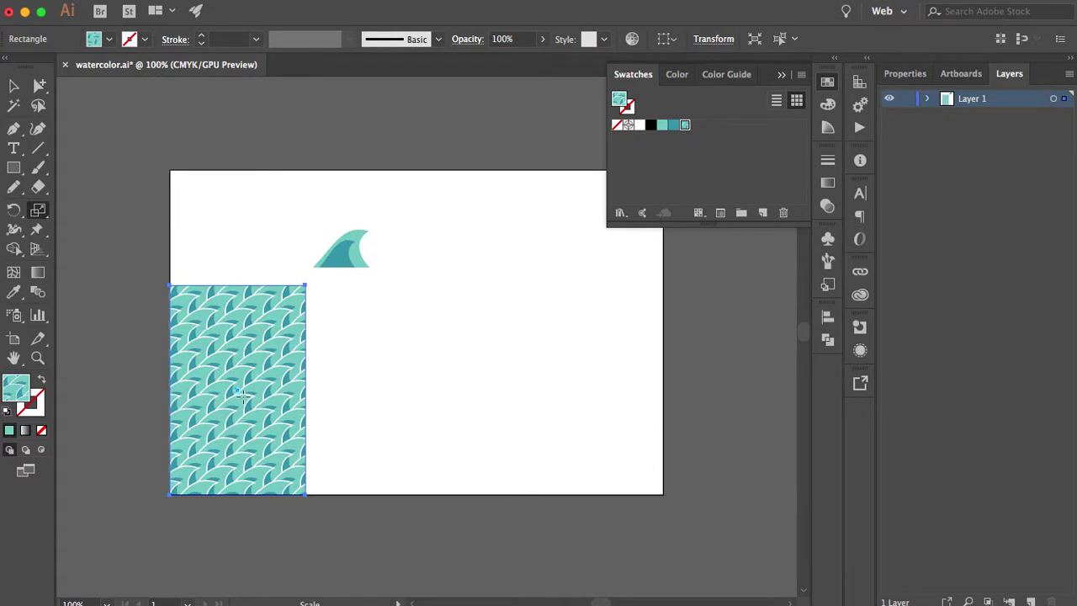
key(v)
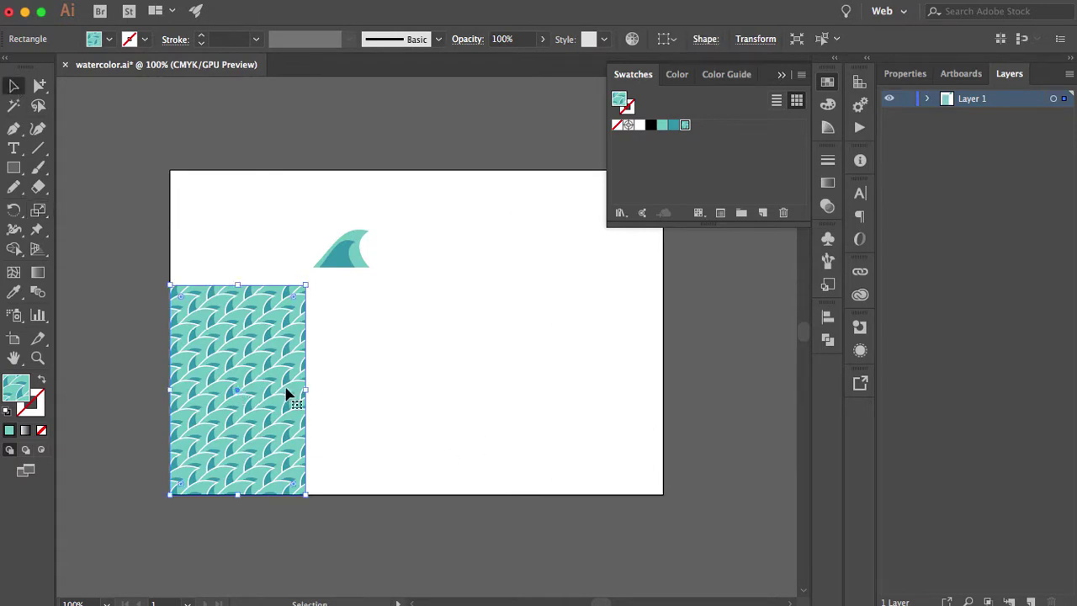
drag(305, 389, 663, 389)
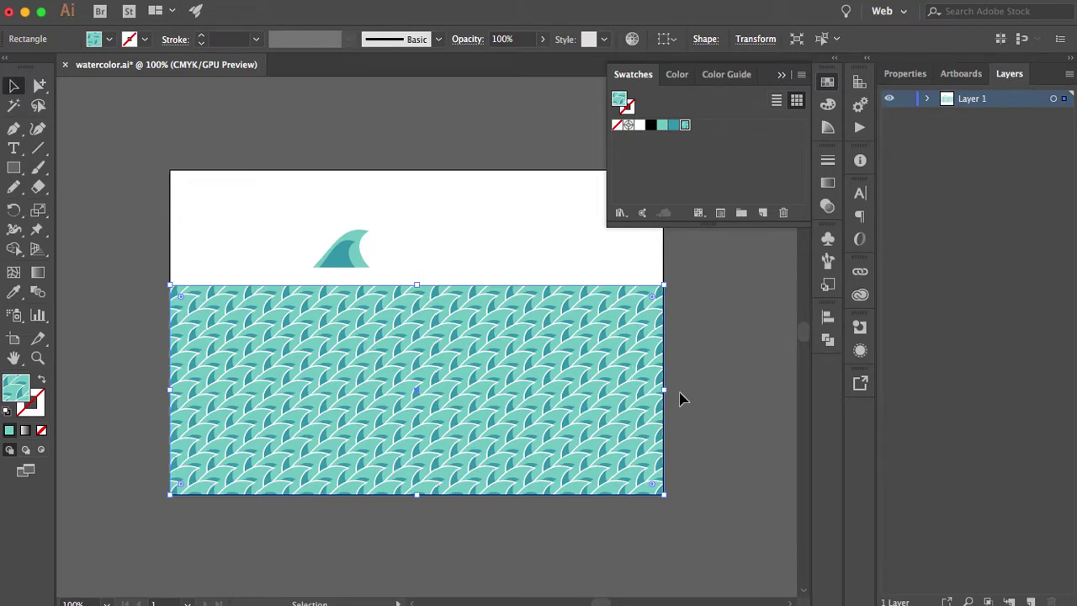
Switch to Photoshop and paste the copied wave-pattern rectangle into the Untitled-2 document as a Smart Object.
click(700, 390)
click(541, 393)
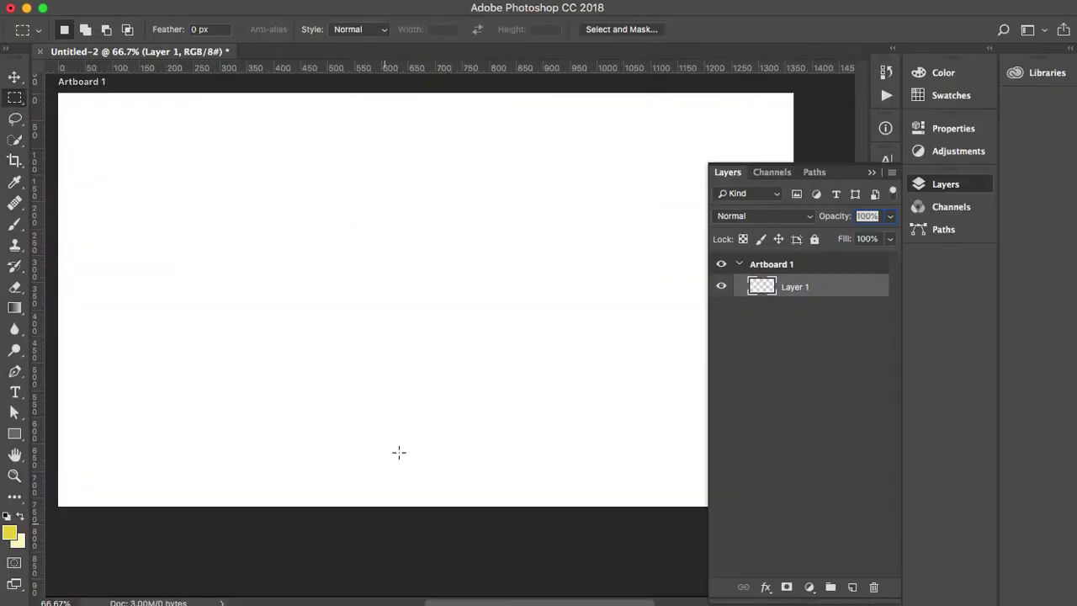
key(super+v)
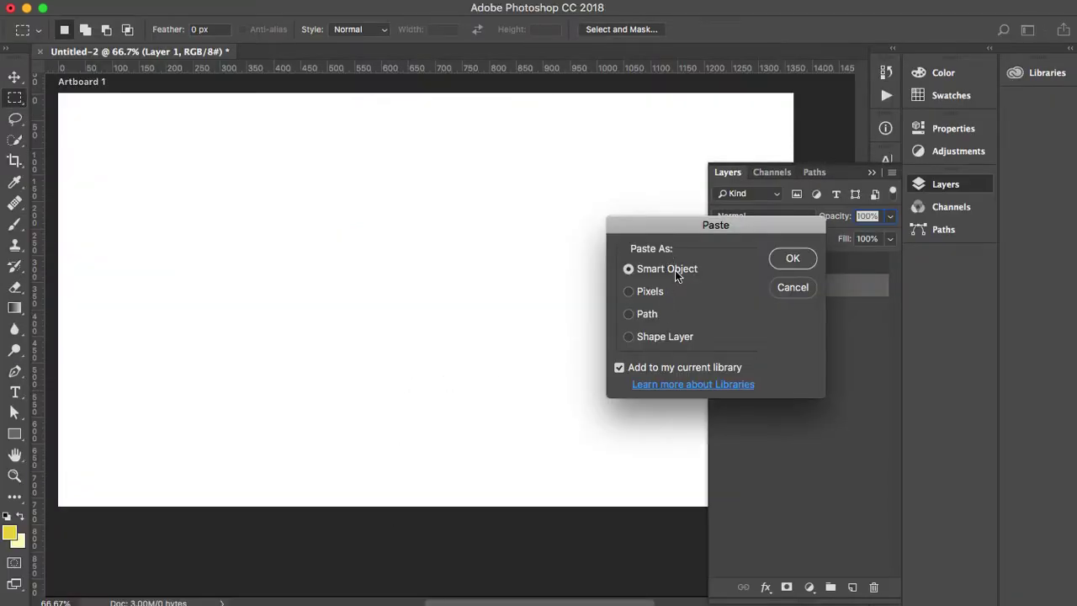
click(793, 258)
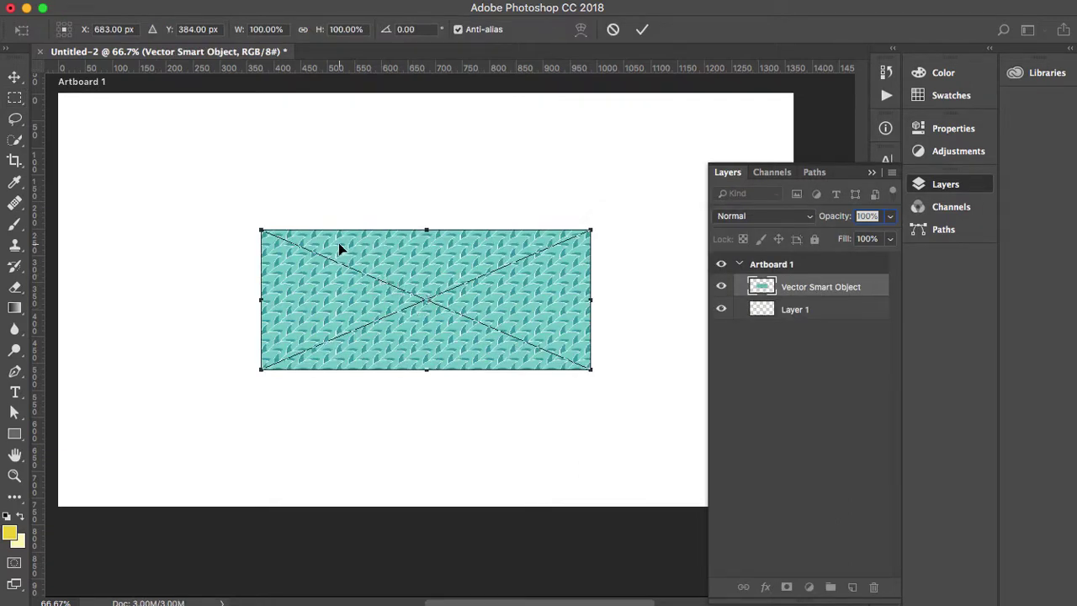
key(Return)
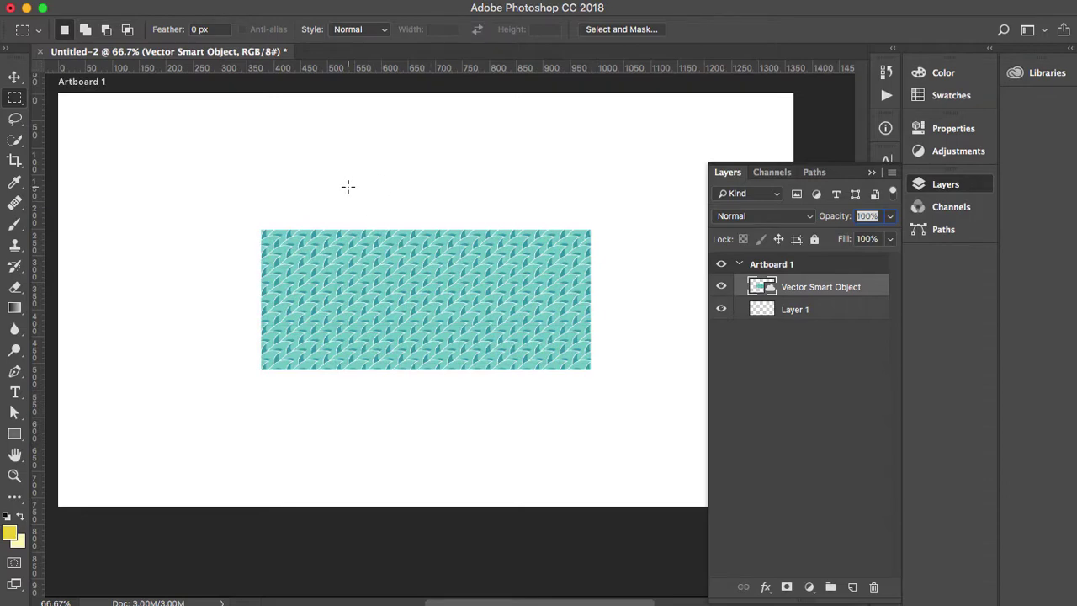
Examine the pasted wave pattern at 200% for seams between the pattern tiles.
key(super+plus)
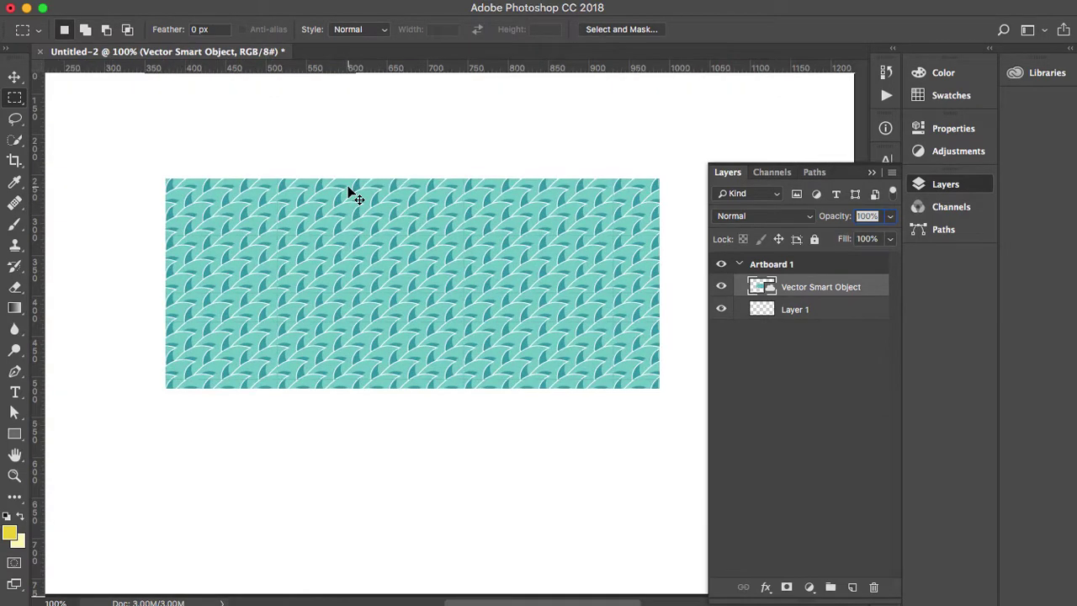
key(super+plus)
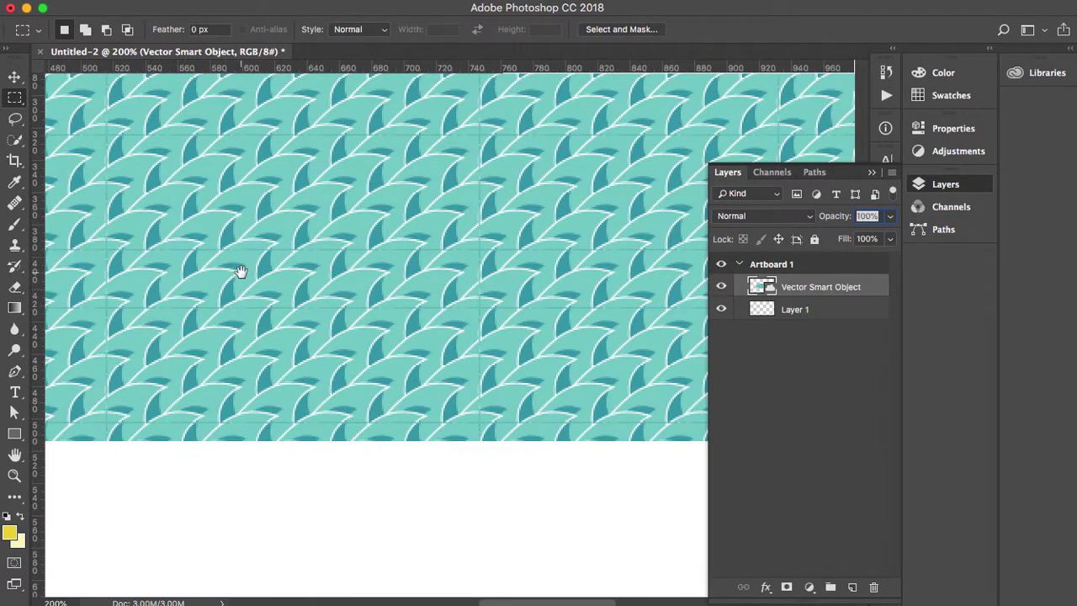
drag(240, 272, 339, 344)
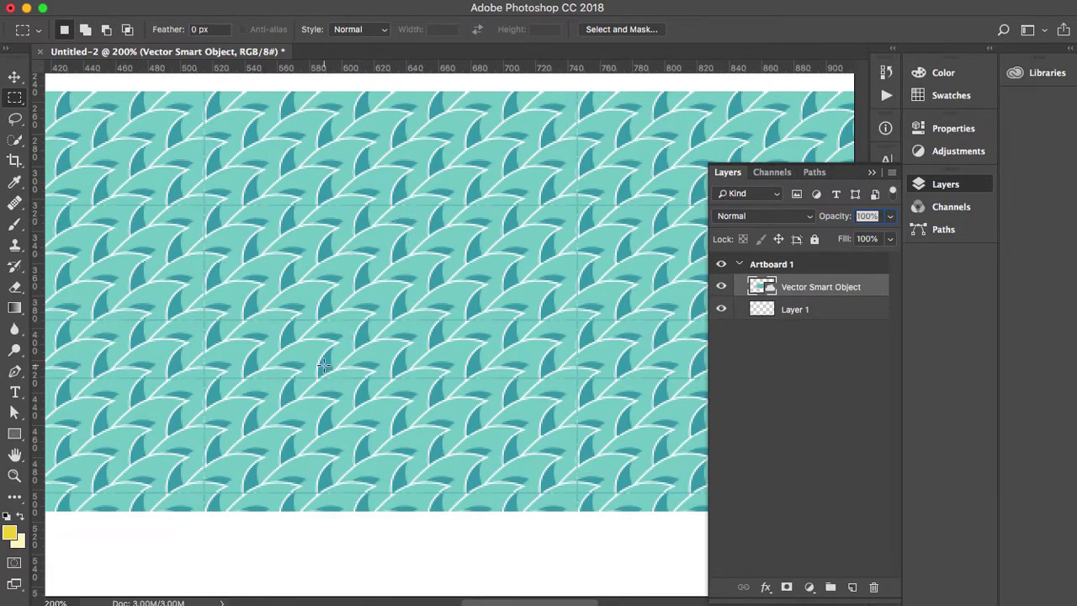
scroll(322, 364, left, 3)
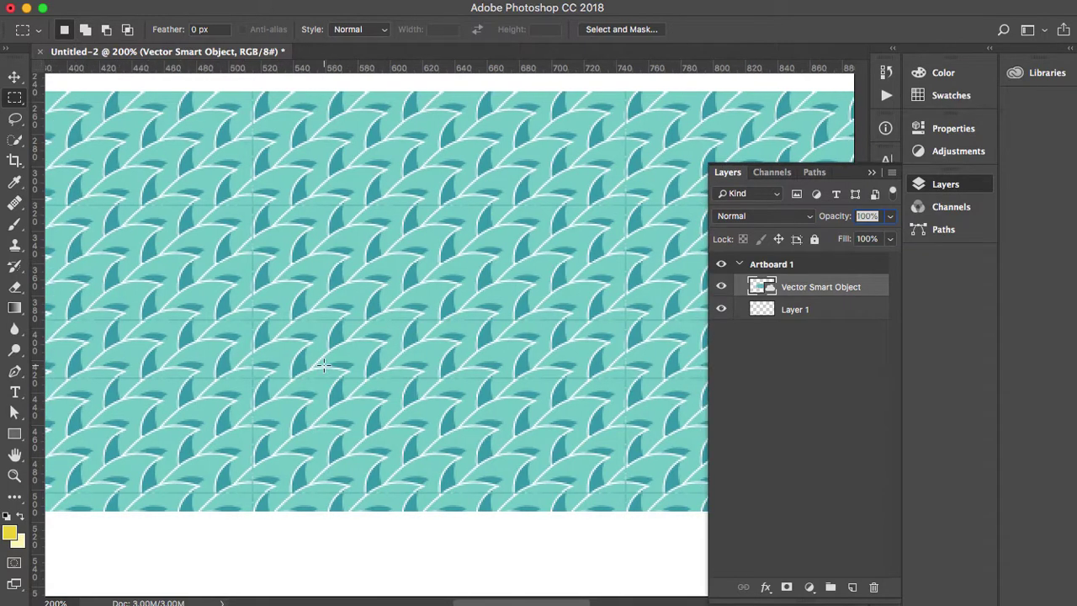
key(super+minus)
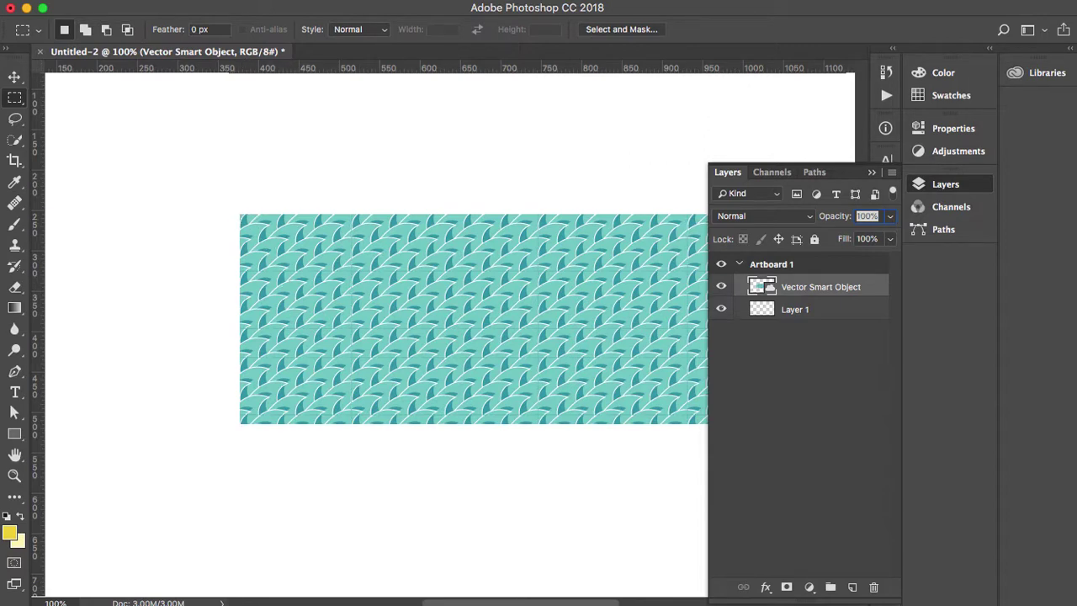
Switch back to Illustrator and replace the pattern rectangle with the wave pattern swatch's own artwork placed on the artboard.
key(super+Tab)
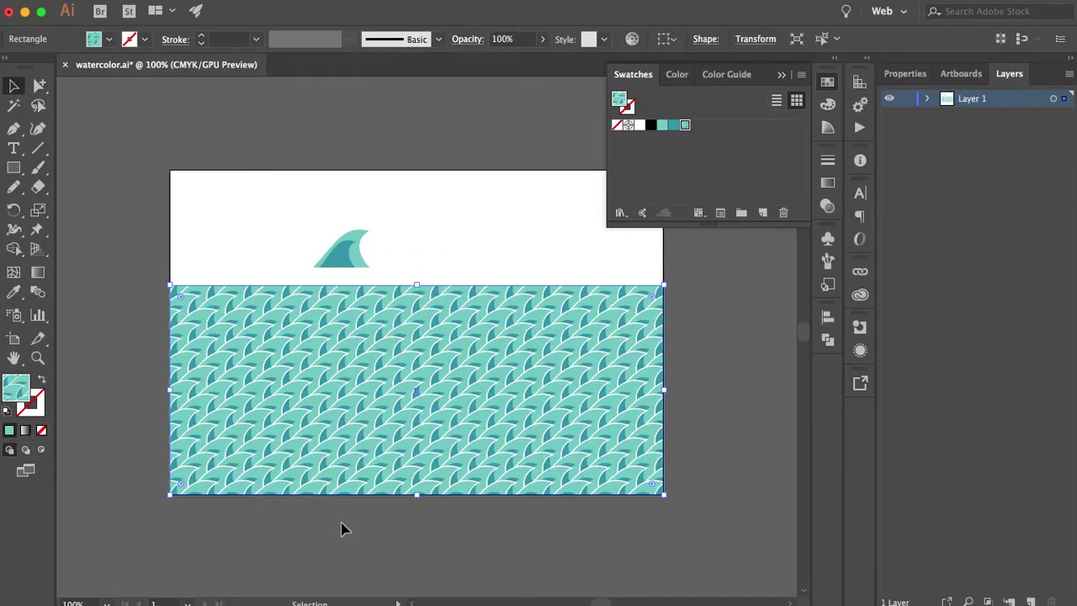
key(Delete)
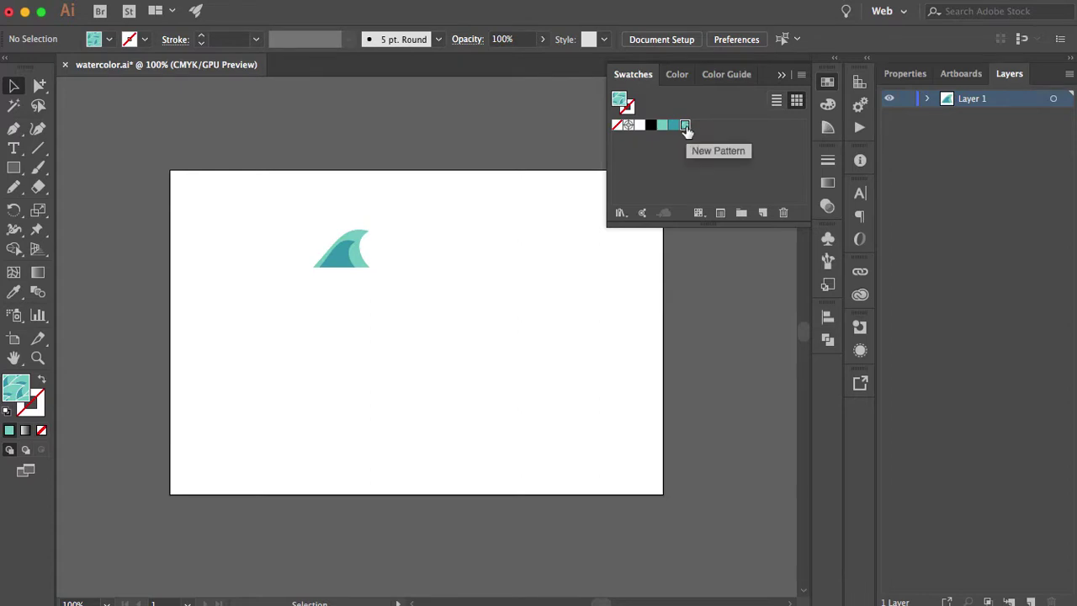
drag(686, 127, 486, 336)
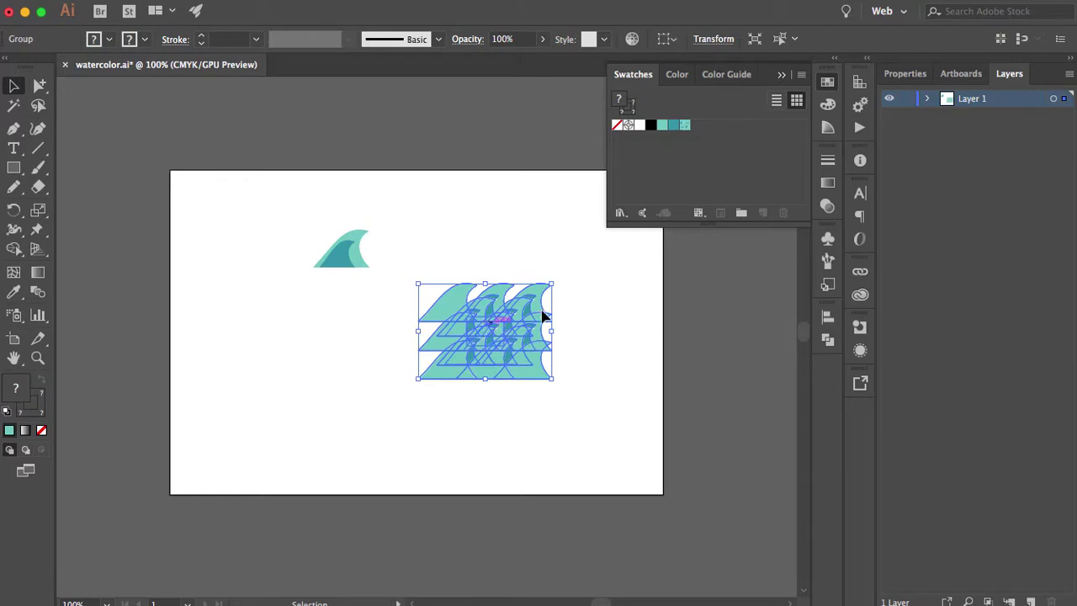
click(615, 300)
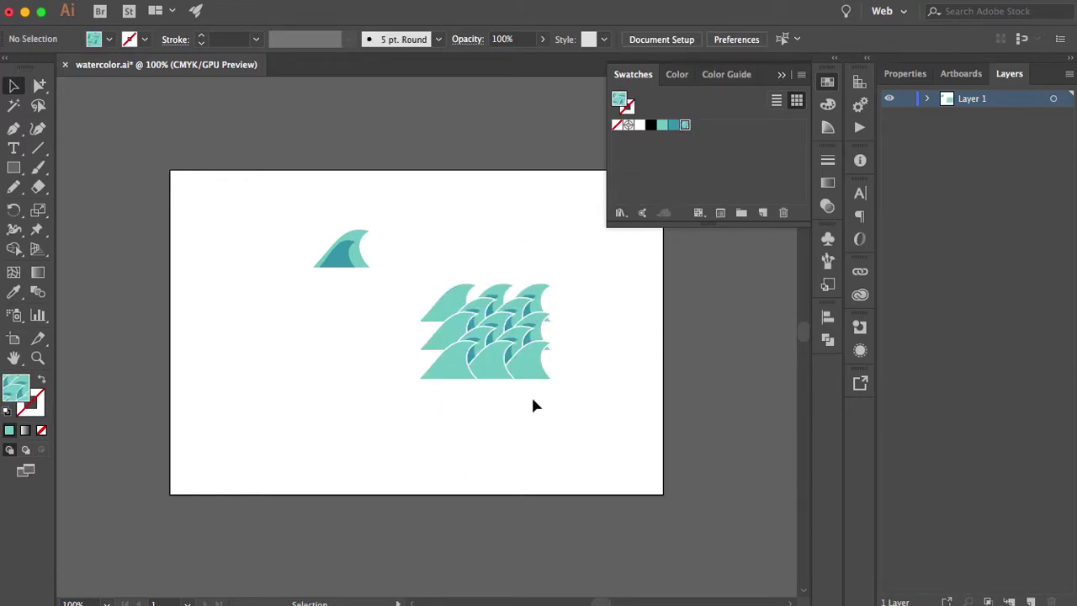
Select the placed pattern artwork and examine the invisible tile boundary rectangle among the waves.
key(super+equal)
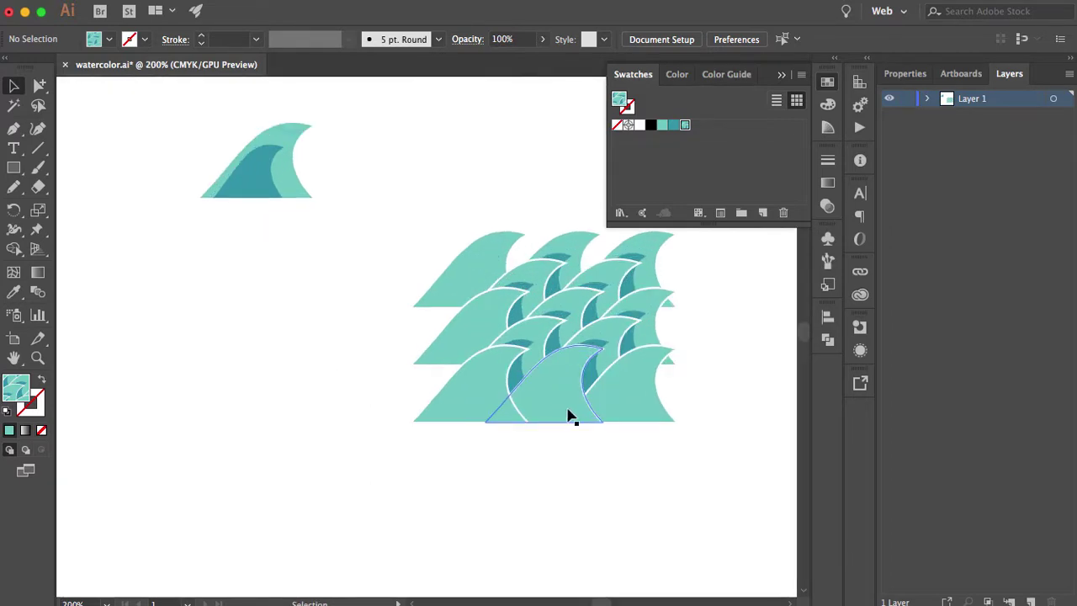
key(super+equal)
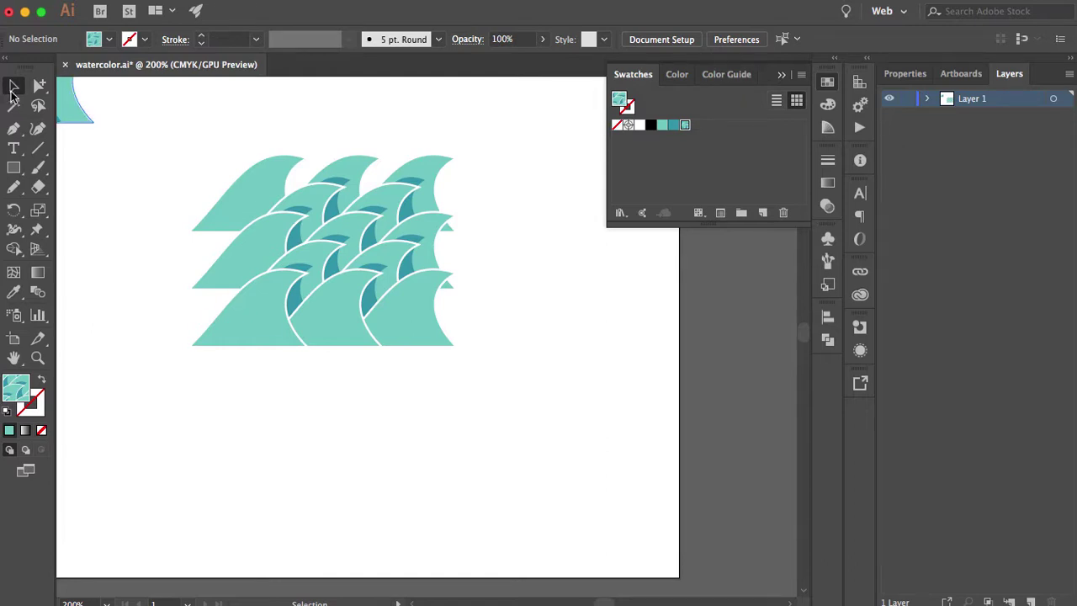
drag(233, 138, 470, 434)
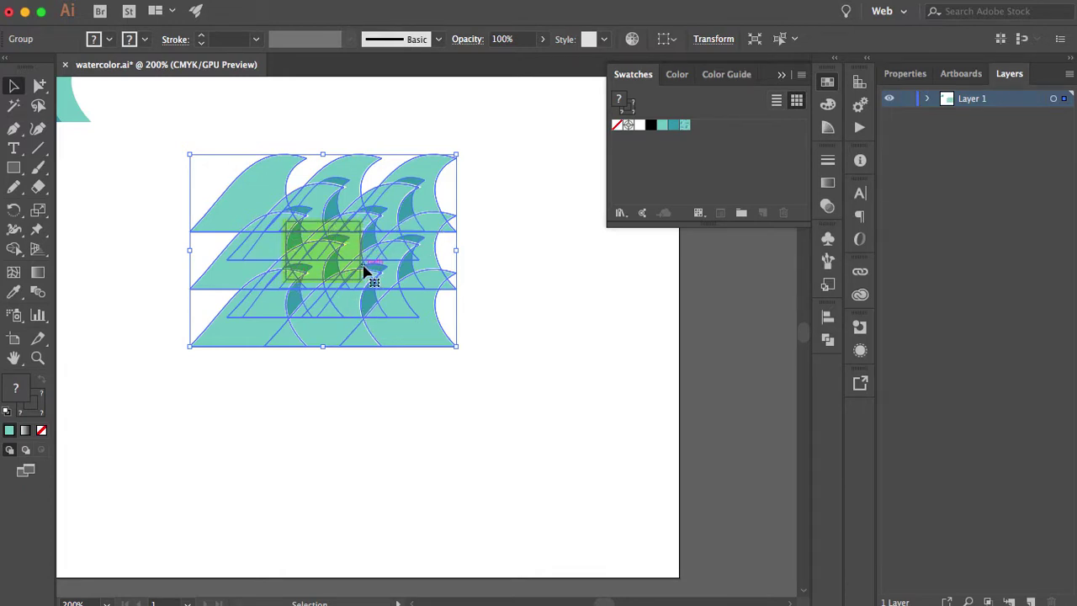
key(super+equal)
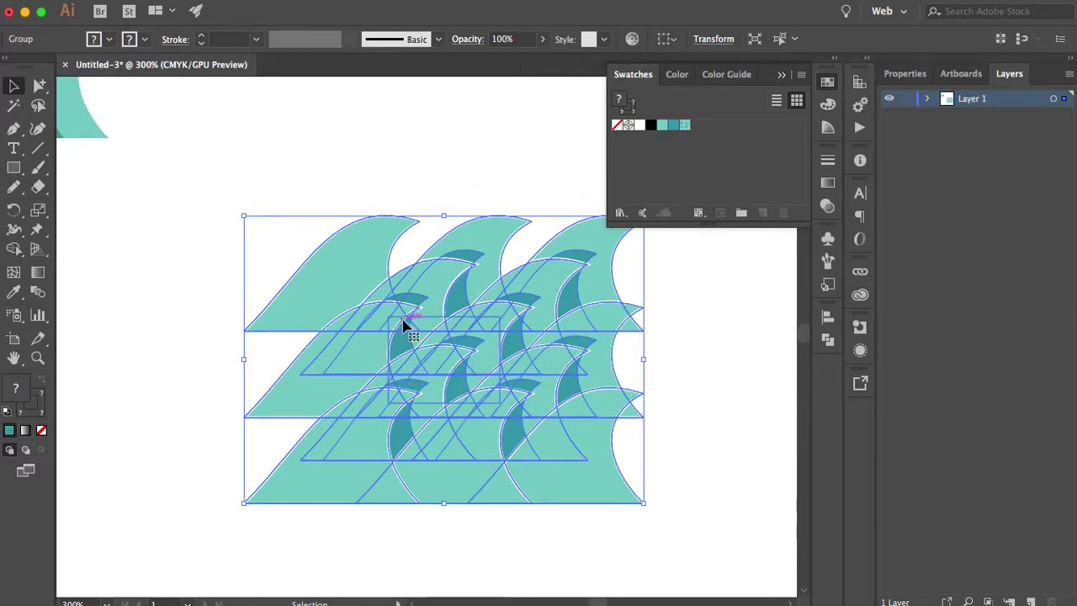
Select every path of the placed wave pattern with the Group Selection tool and ungroup the artwork.
click(440, 537)
key(a)
drag(267, 178, 613, 525)
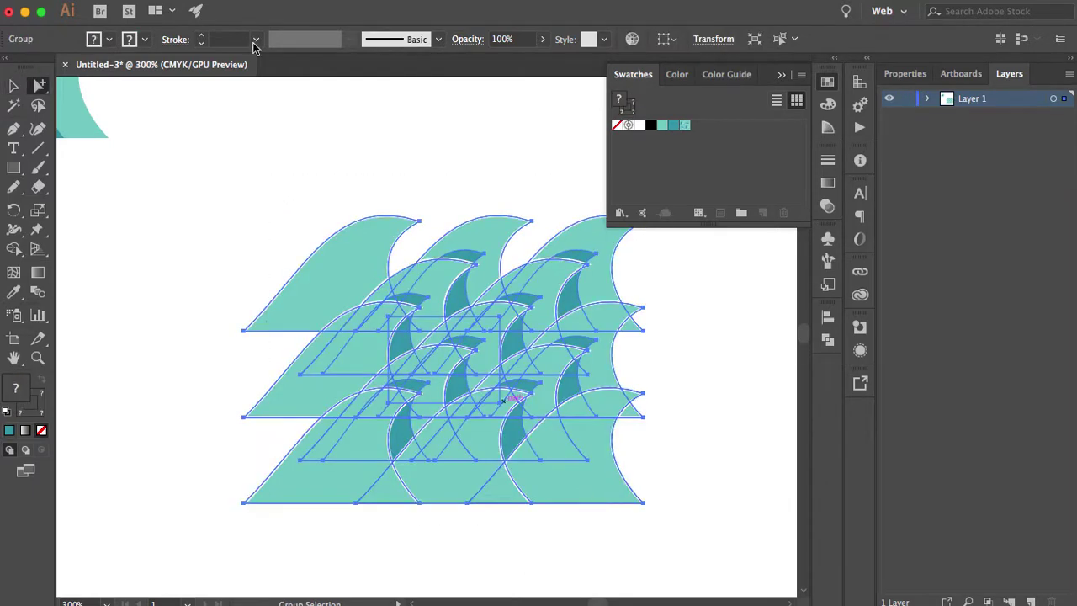
click(195, 0)
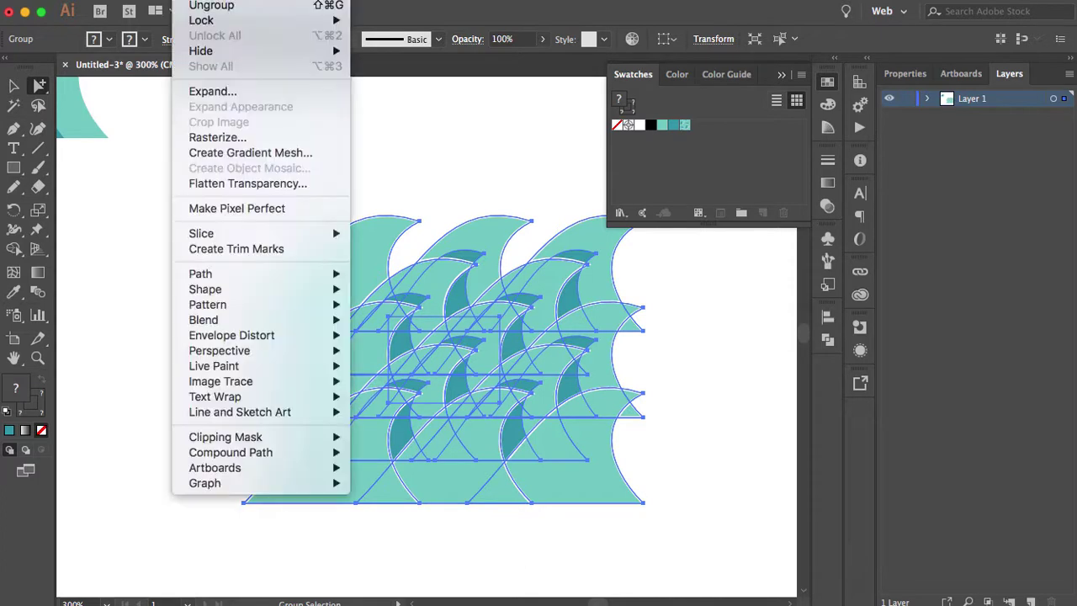
click(202, 7)
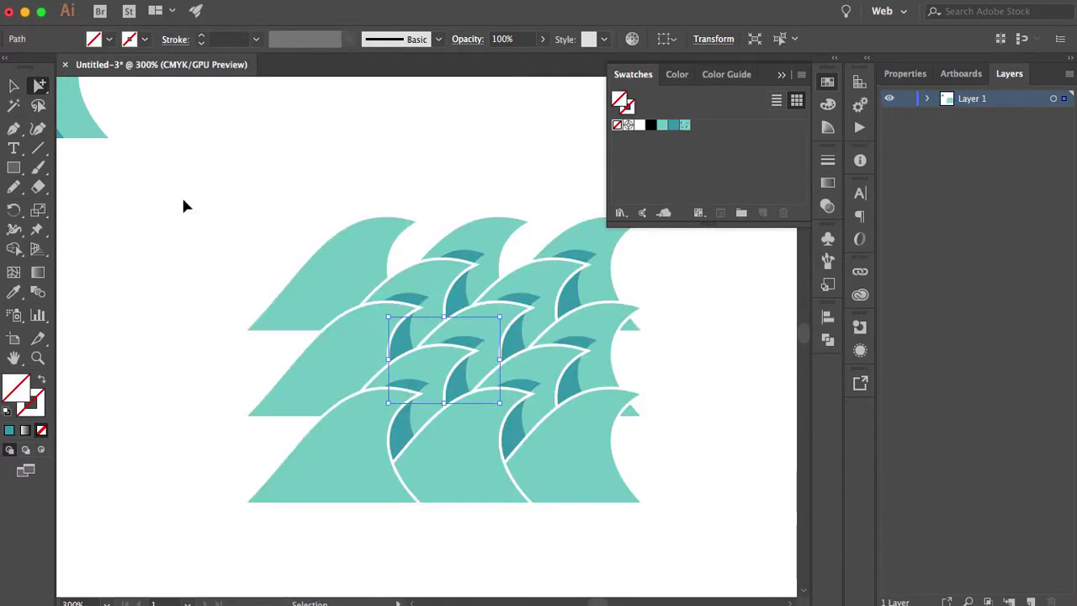
Take the unfilled tile boundary rectangle out of the wave artwork and paste it in place on top of the waves.
click(184, 206)
drag(338, 187, 591, 505)
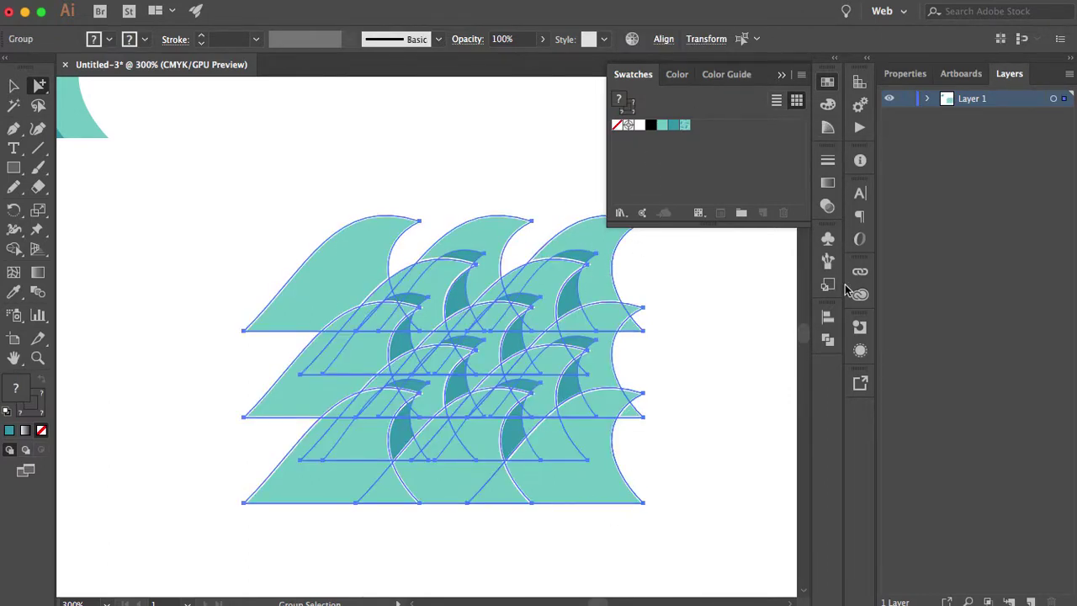
click(827, 82)
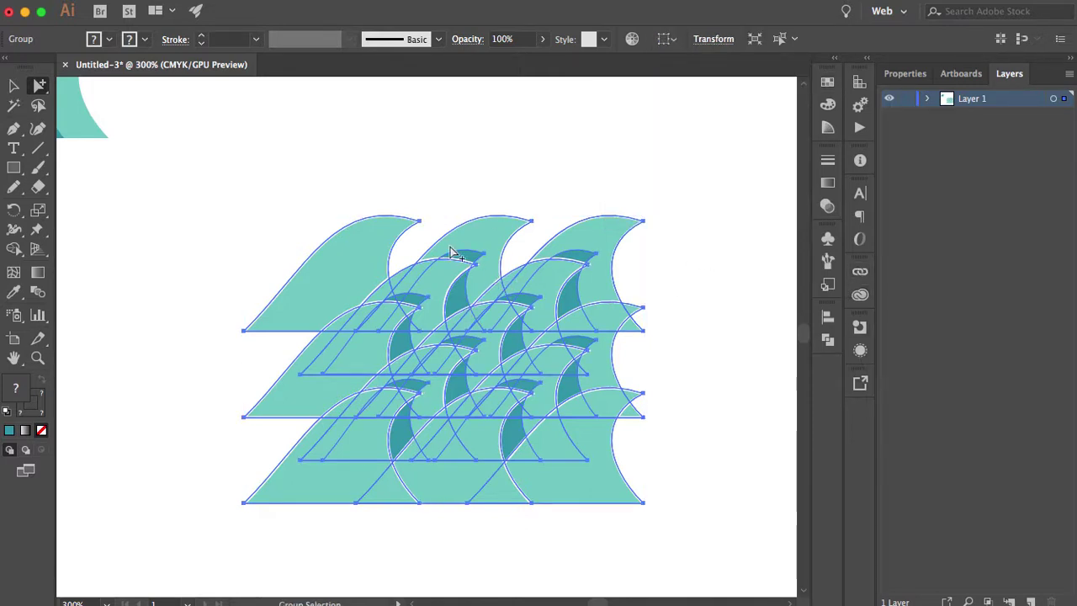
click(150, 0)
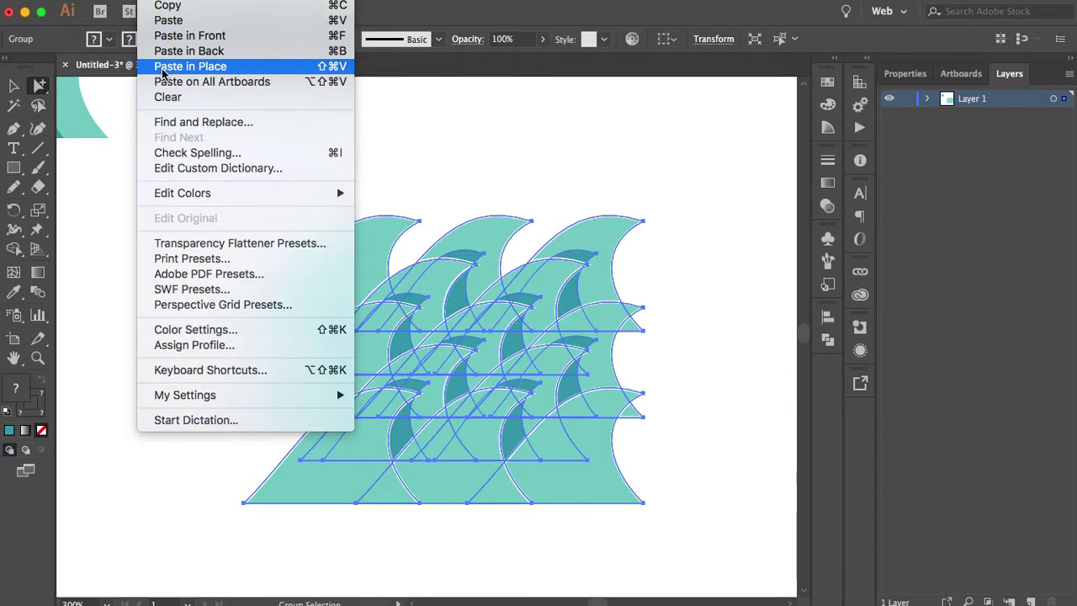
click(190, 67)
click(169, 97)
drag(380, 288, 376, 342)
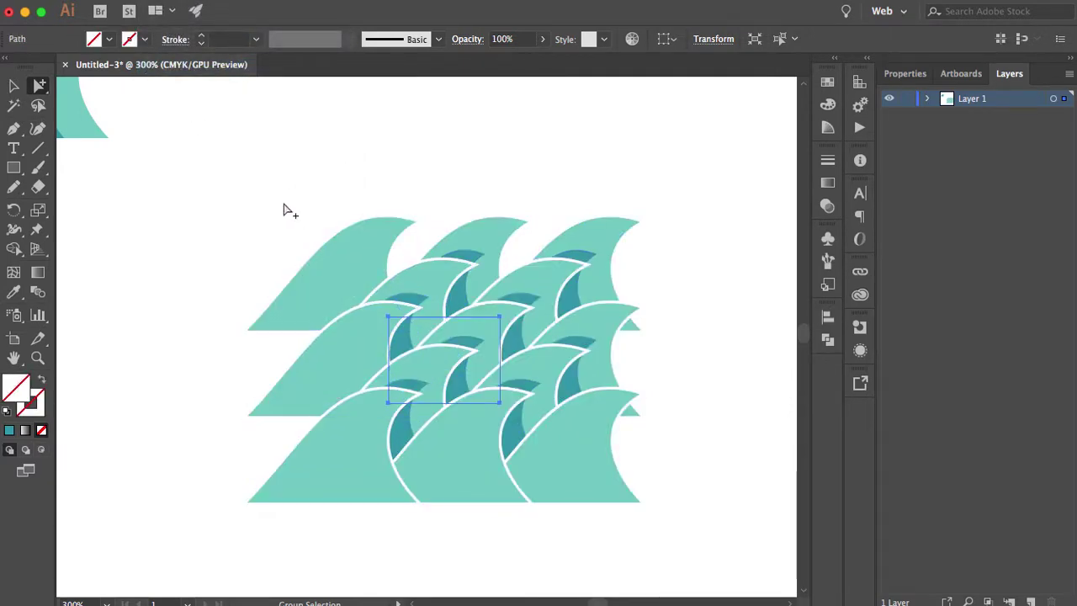
Select all the wave artwork with the tile boundary rectangle and make a clipping mask from it.
drag(283, 205, 626, 494)
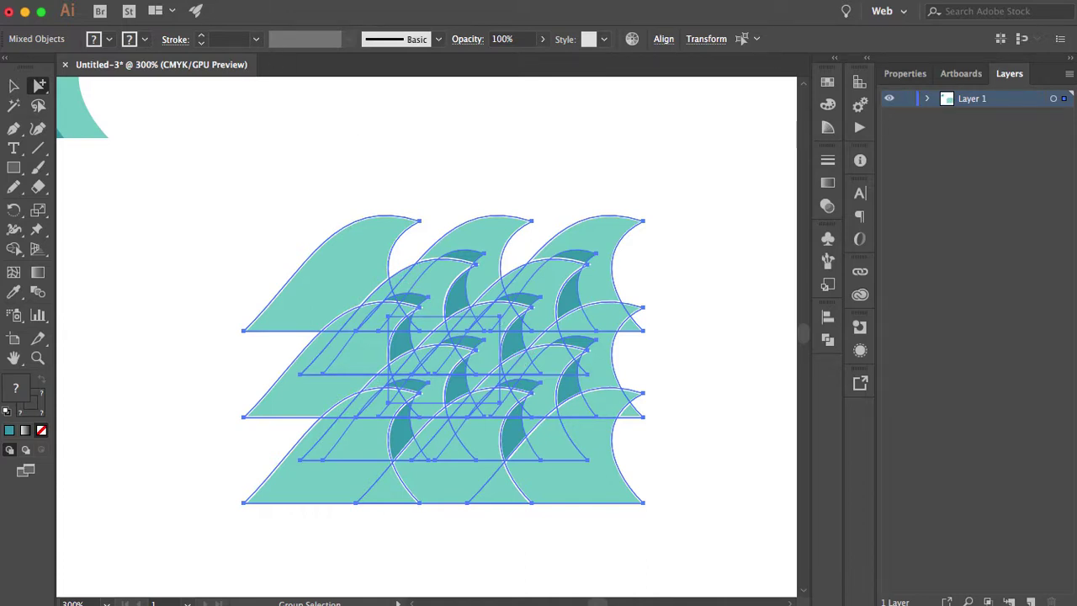
click(191, 1)
mouse_move(277, 438)
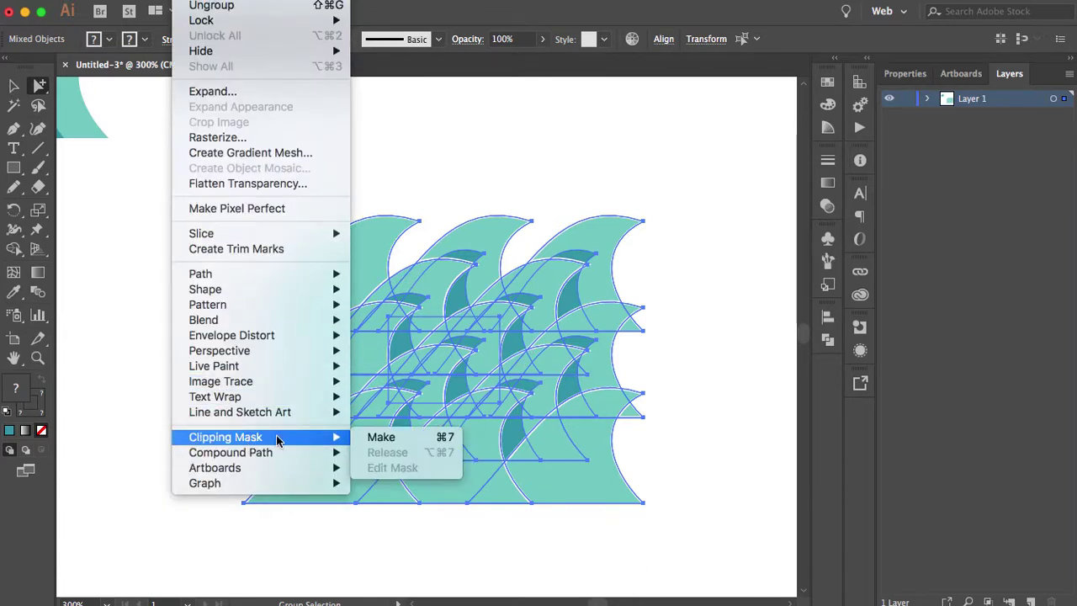
click(361, 436)
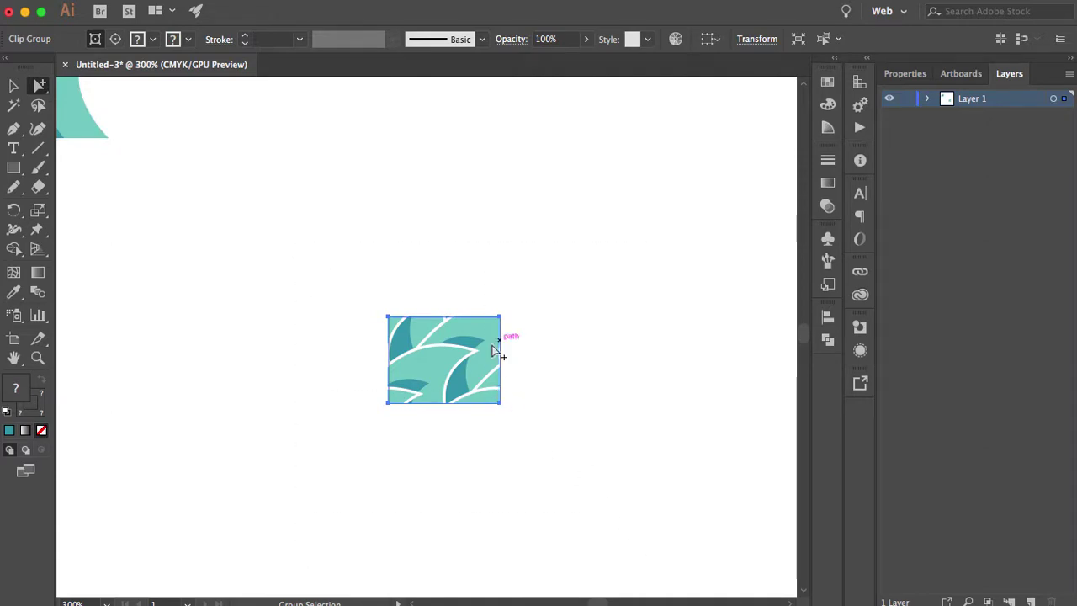
click(513, 442)
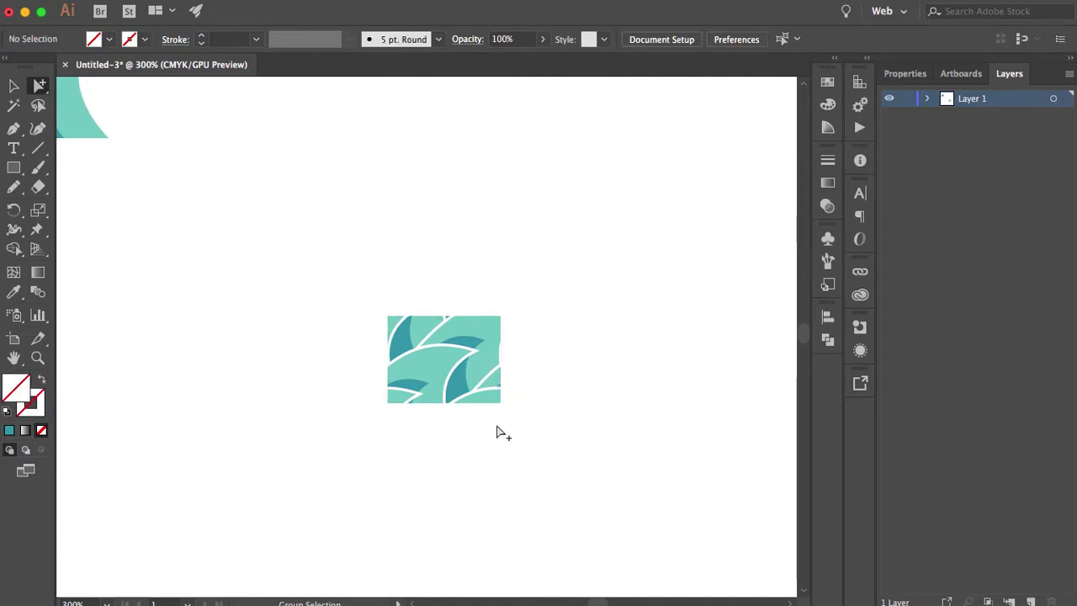
drag(339, 250, 568, 456)
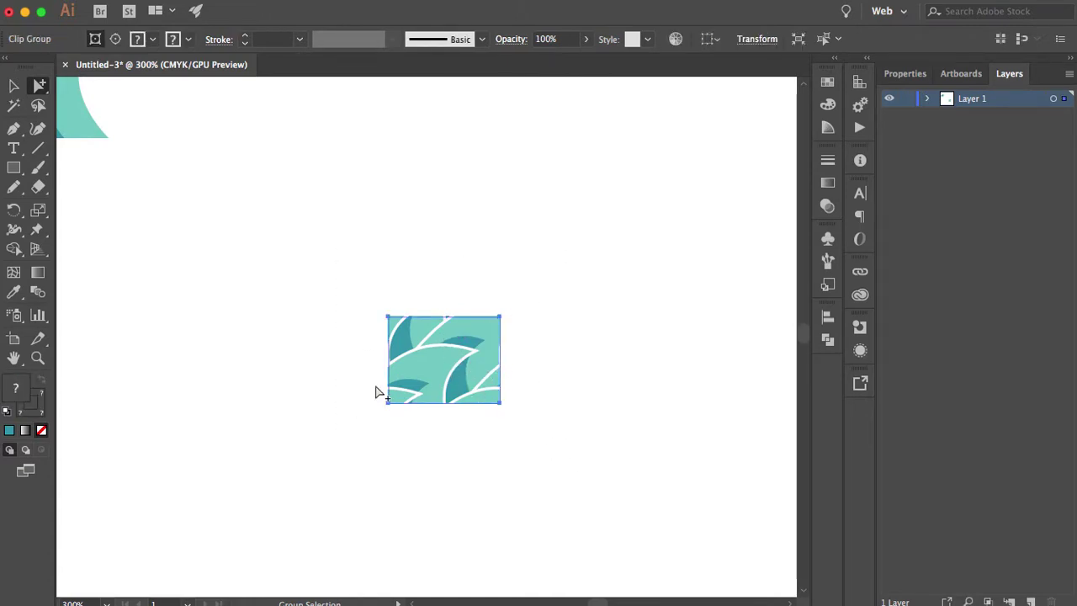
Paste another copy of the tile boundary rectangle in place over the clipped waves and convert it to an artboard.
click(402, 434)
click(154, 0)
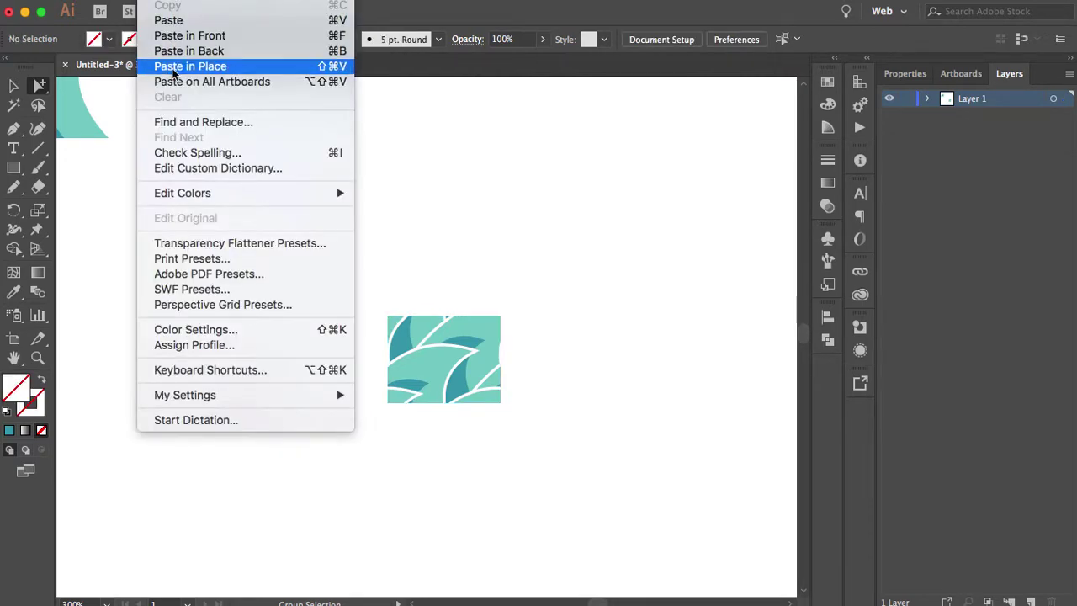
click(190, 66)
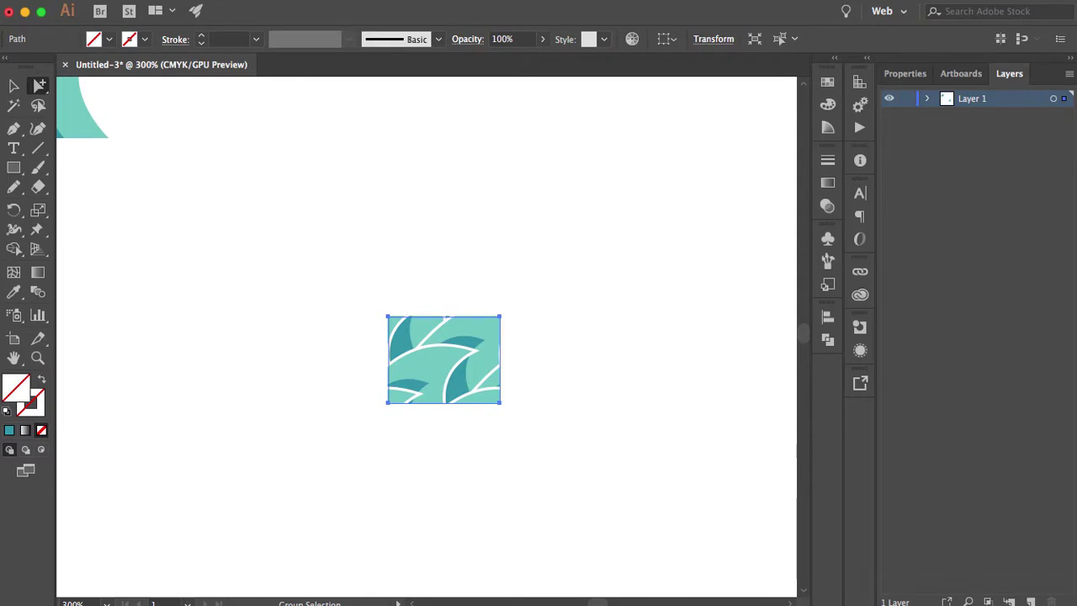
click(190, 0)
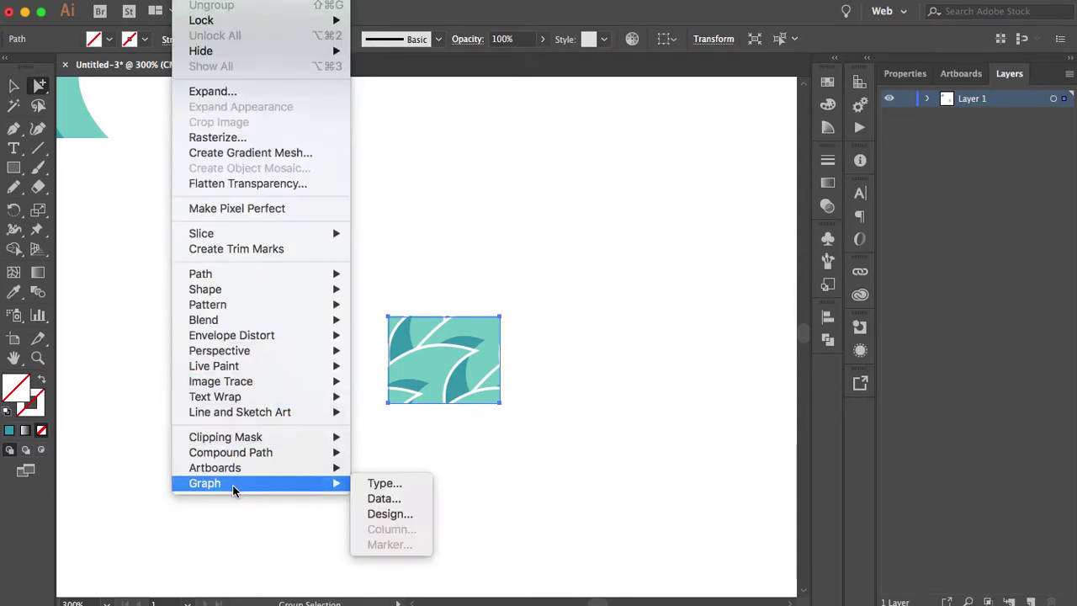
mouse_move(235, 471)
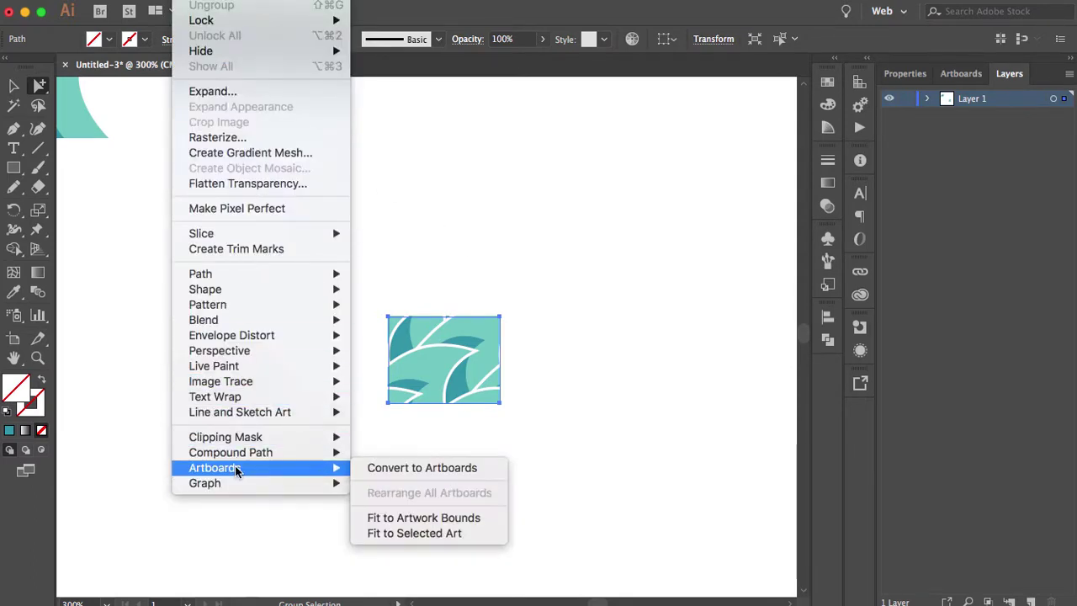
click(417, 468)
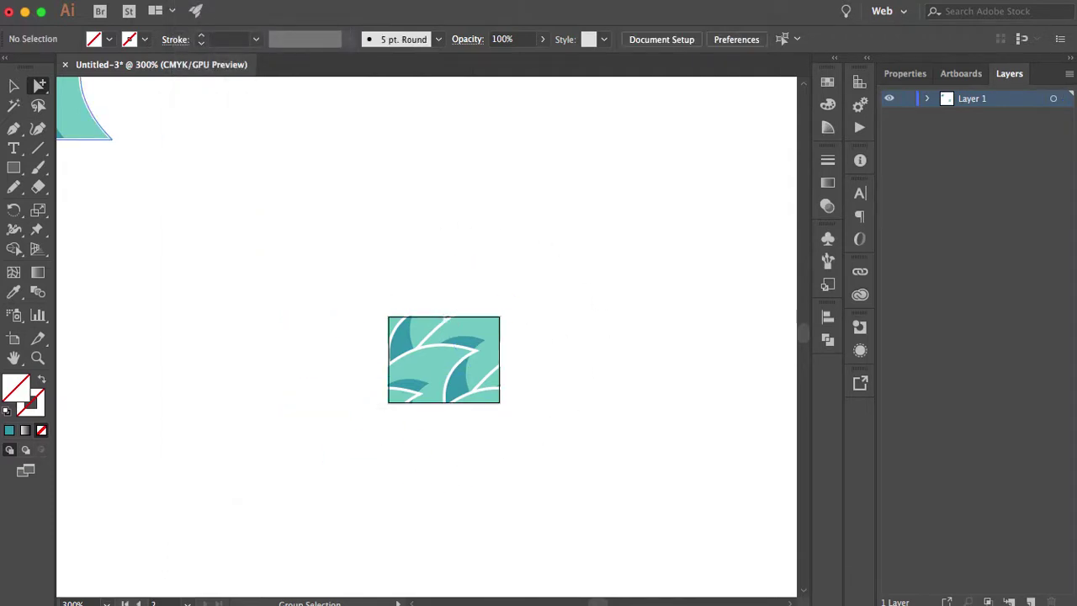
Shrink Artboard 1 to about 143 x 164 pt around the single wave so it no longer overlaps the tile artboard.
click(14, 339)
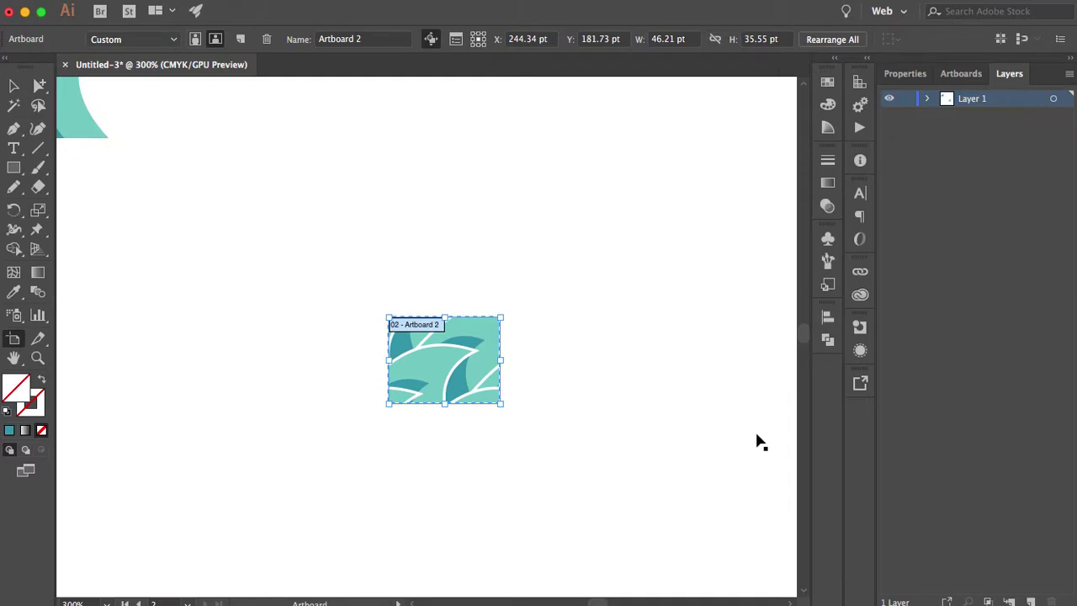
key(super+minus)
key(super+minus)
key(super+minus)
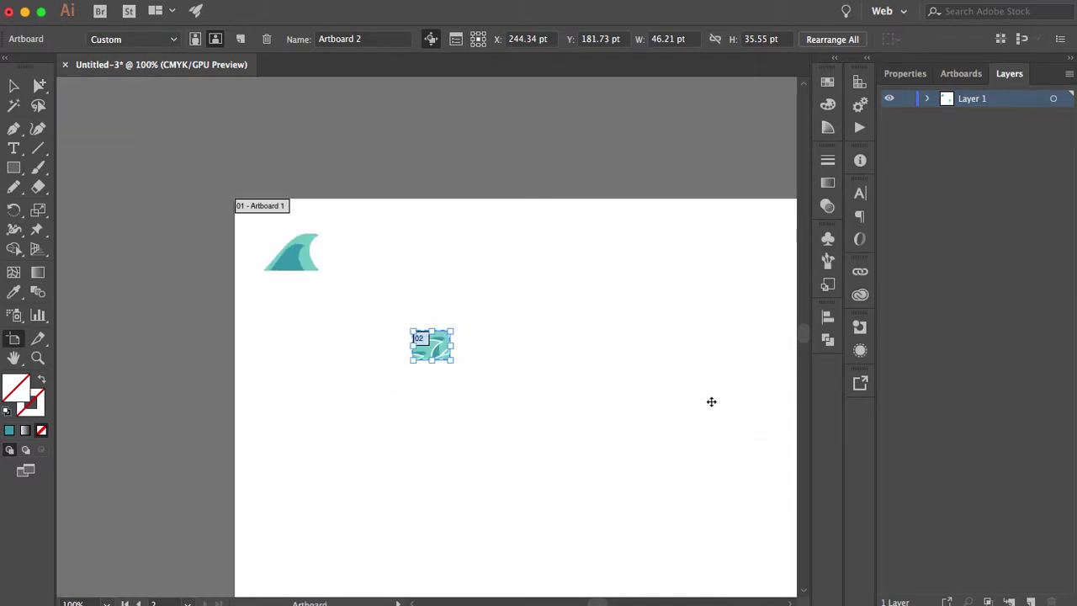
click(711, 401)
drag(702, 404, 518, 357)
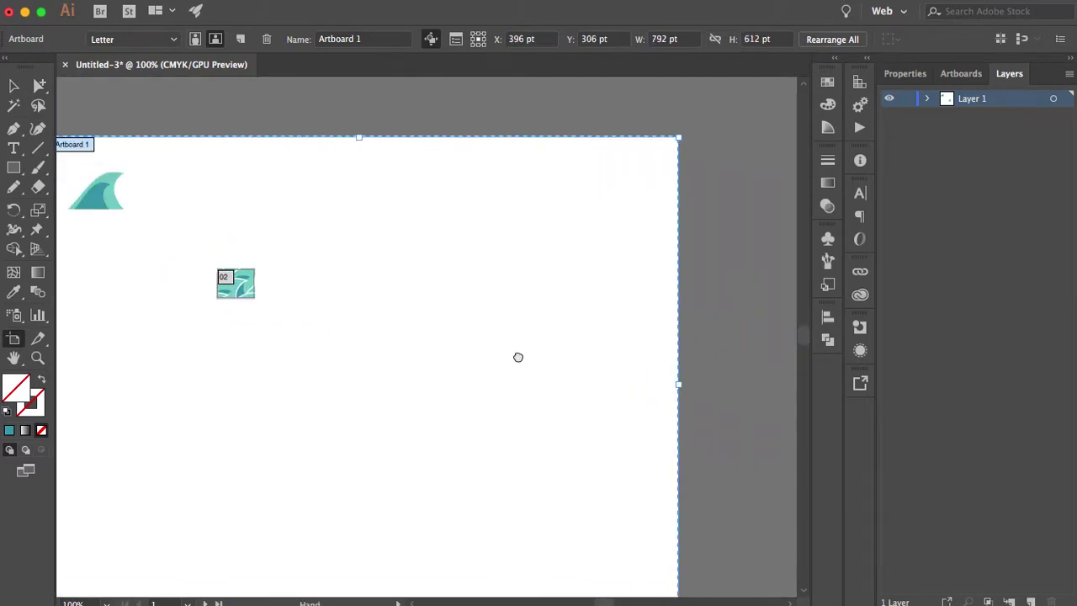
drag(695, 384, 169, 353)
drag(213, 457, 358, 413)
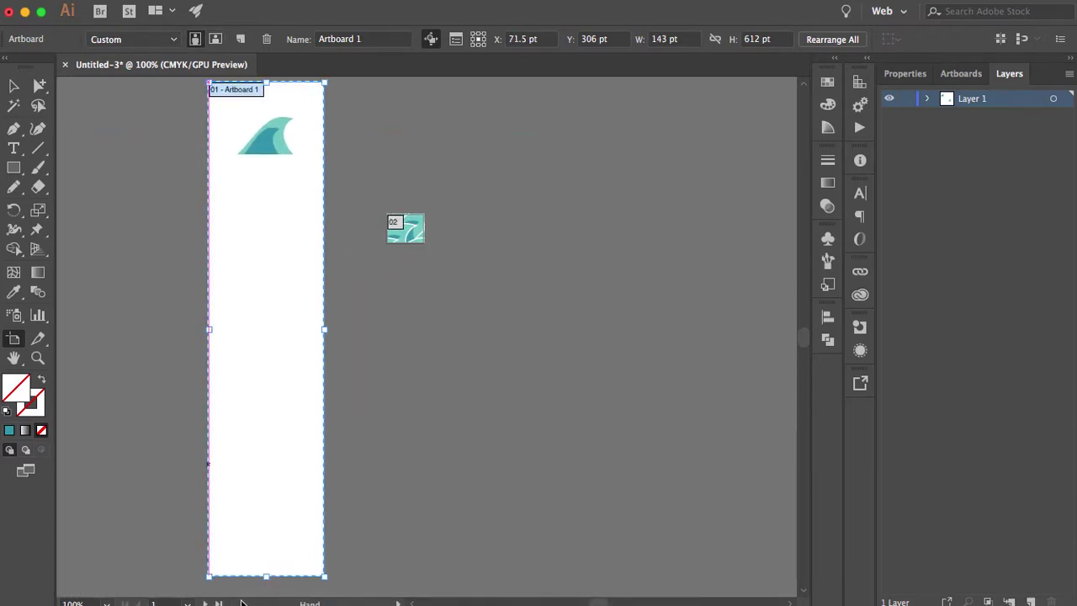
drag(266, 576, 265, 214)
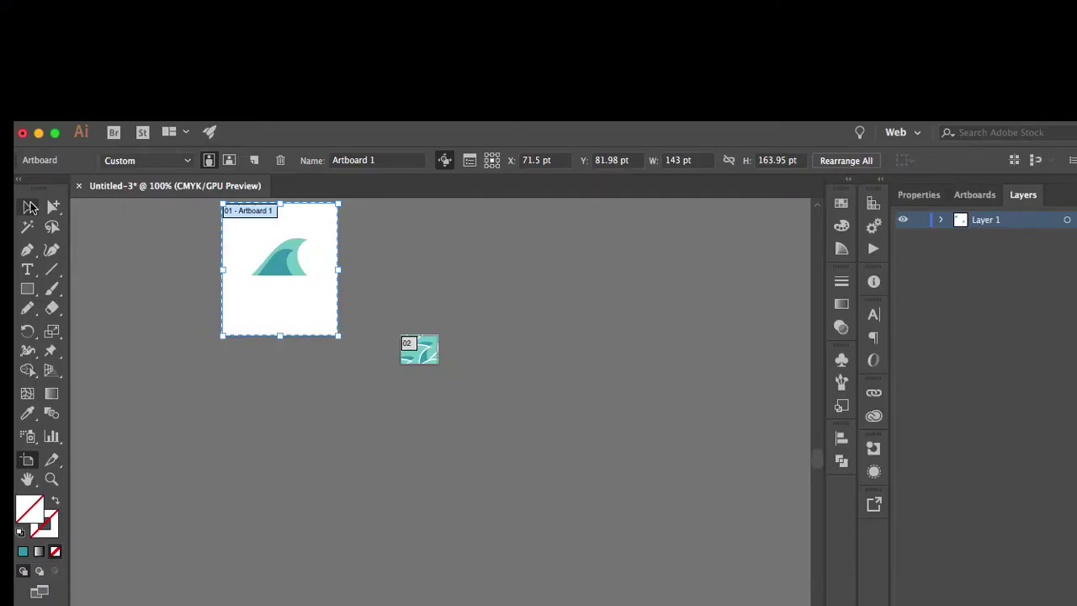
click(14, 86)
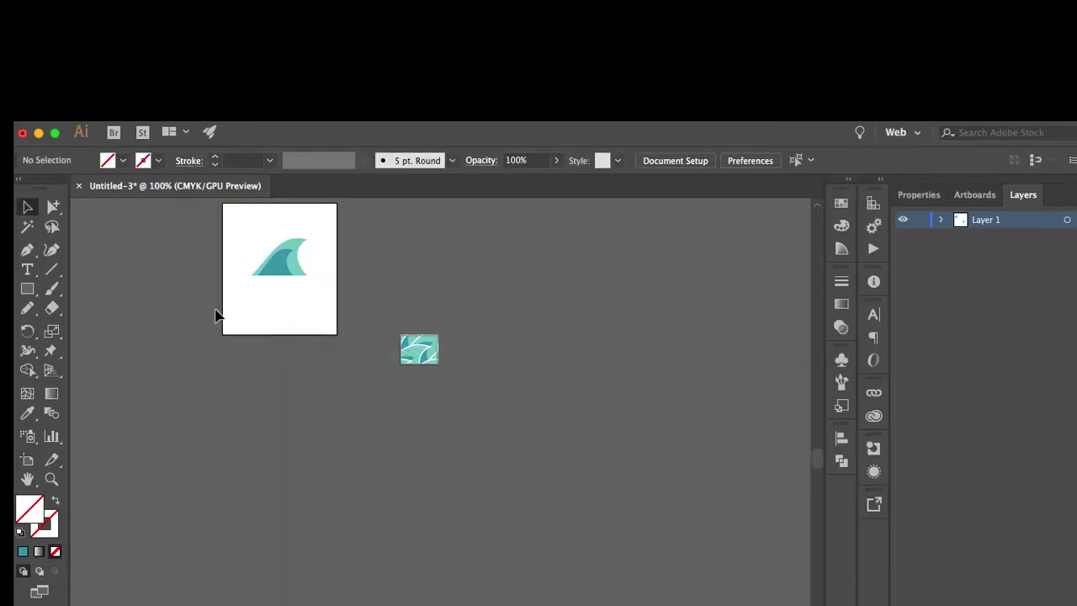
Select the clipped wave tile on the second artboard with the Selection tool.
click(51, 478)
drag(385, 312, 538, 471)
drag(439, 340, 380, 432)
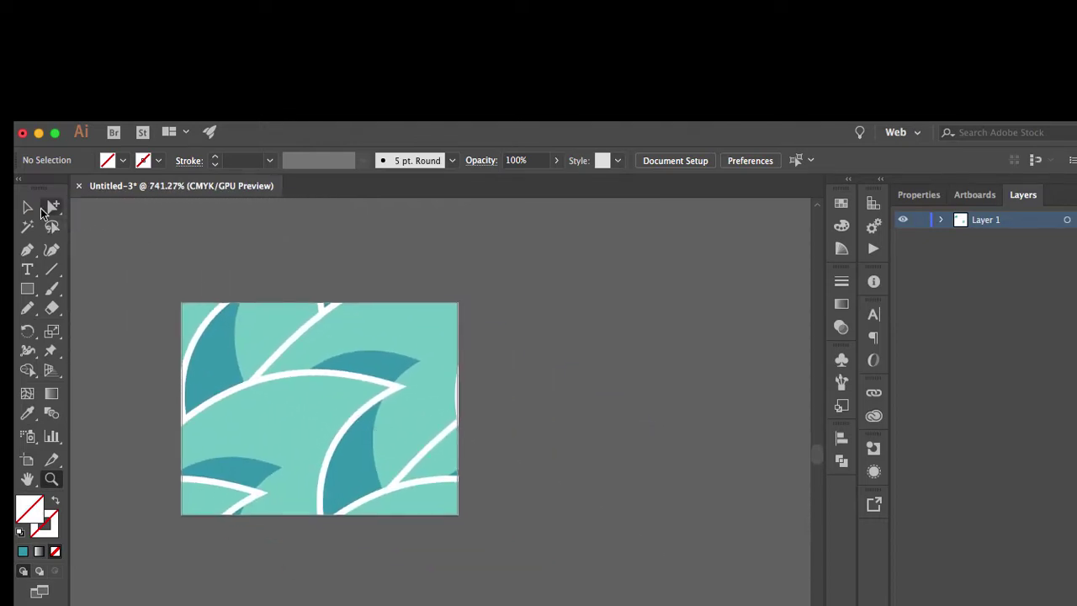
click(27, 206)
key(super+a)
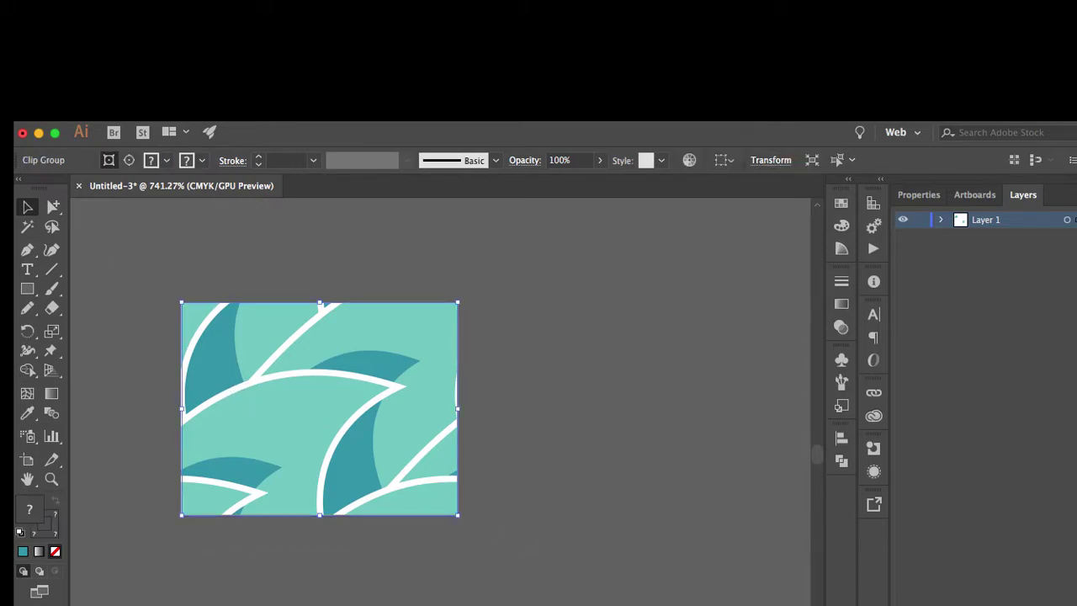
Start an Export As of the document using artboards, limited to the range 2.
click(134, 113)
mouse_move(185, 316)
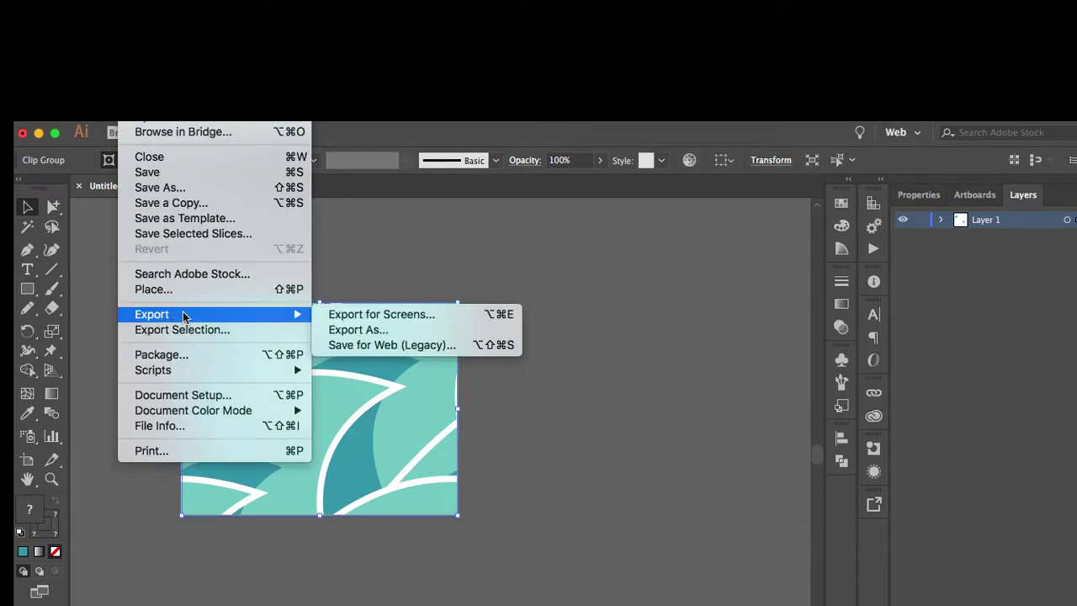
click(371, 334)
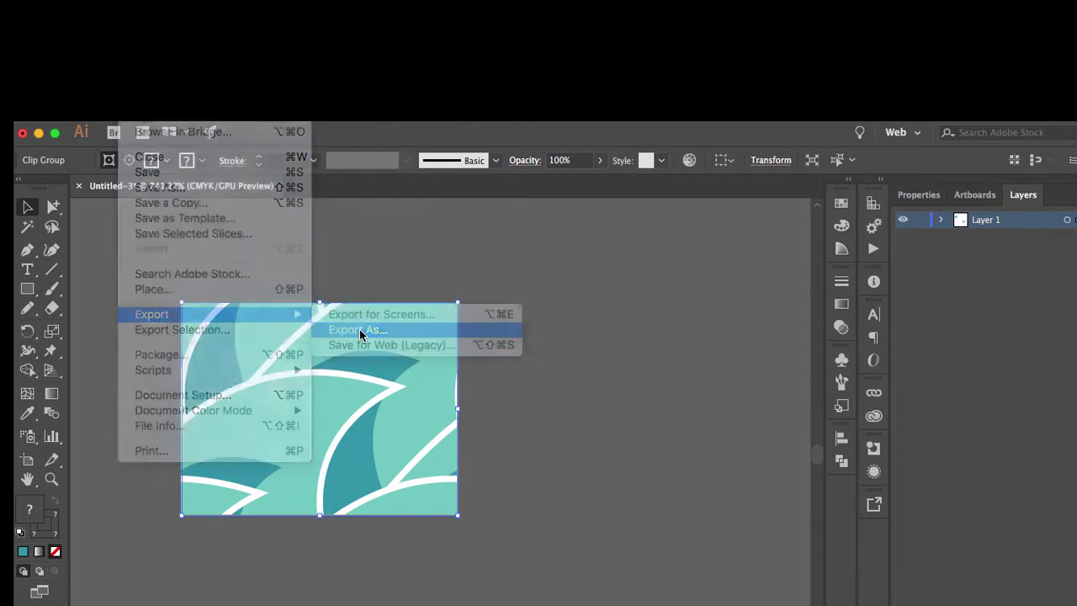
click(654, 589)
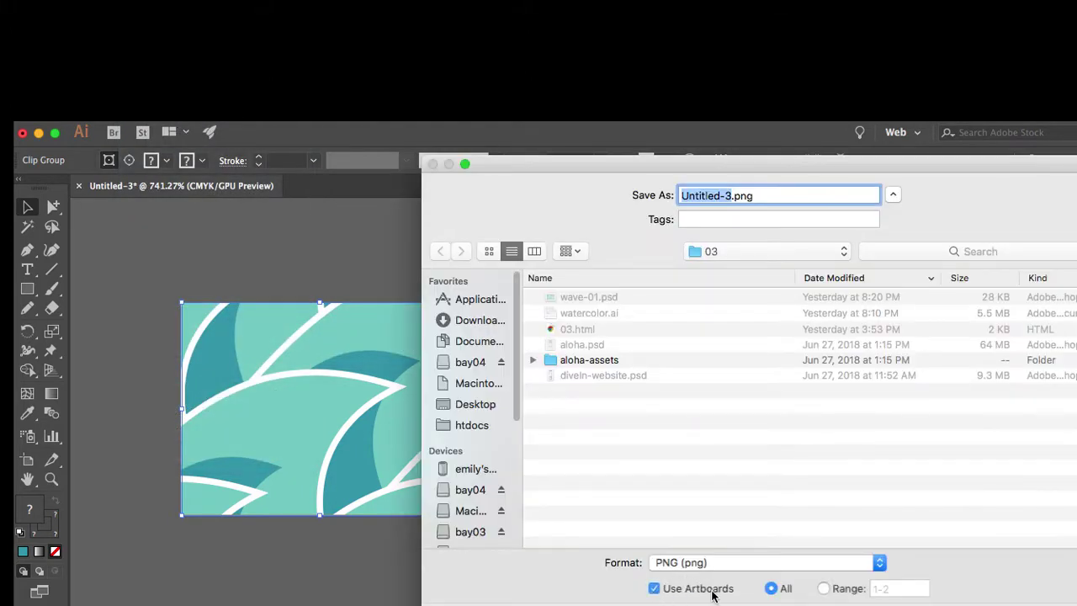
click(823, 589)
click(864, 590)
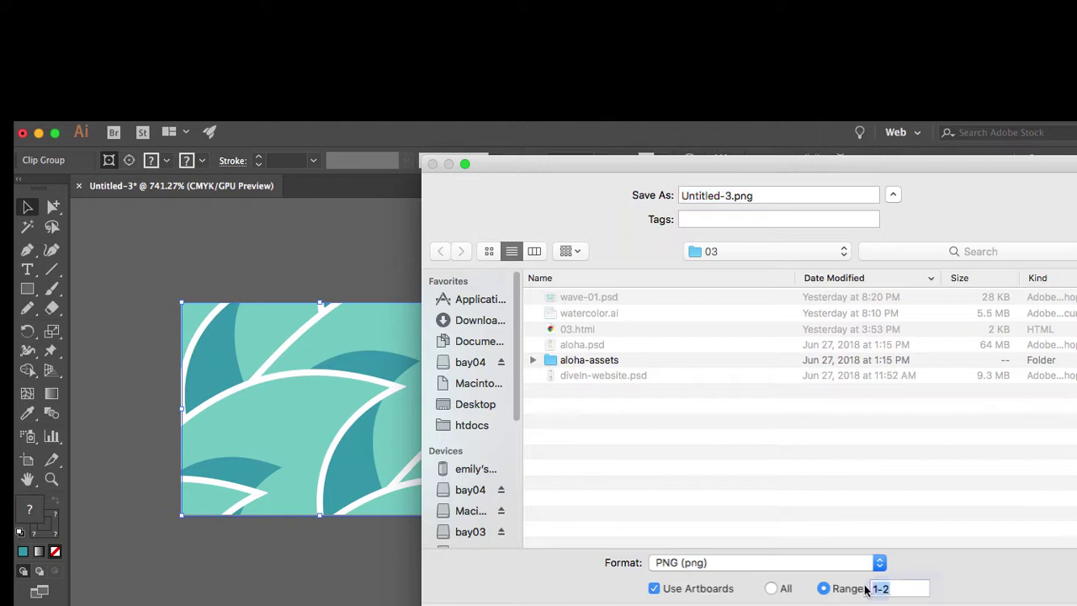
text(2)
Set the export format to Photoshop (psd), name the file wave, and continue to the export options.
click(791, 562)
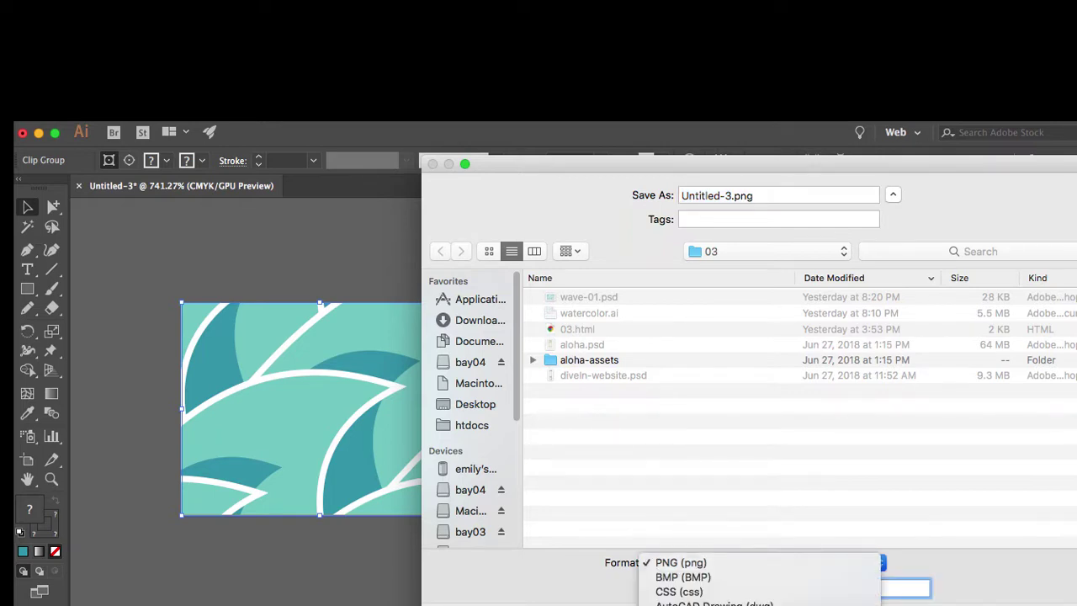
click(691, 568)
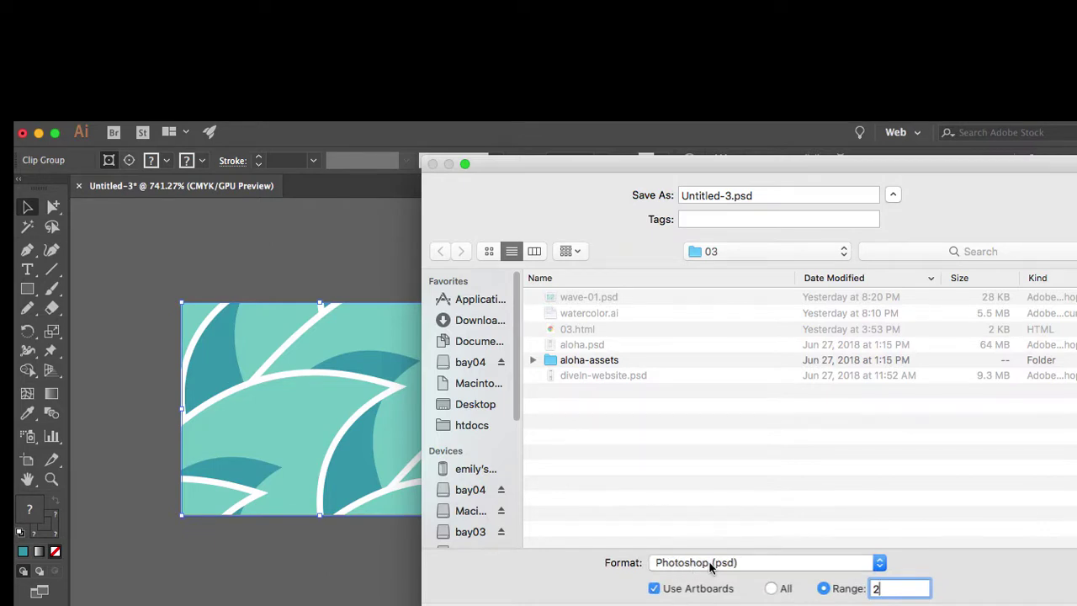
key(Tab)
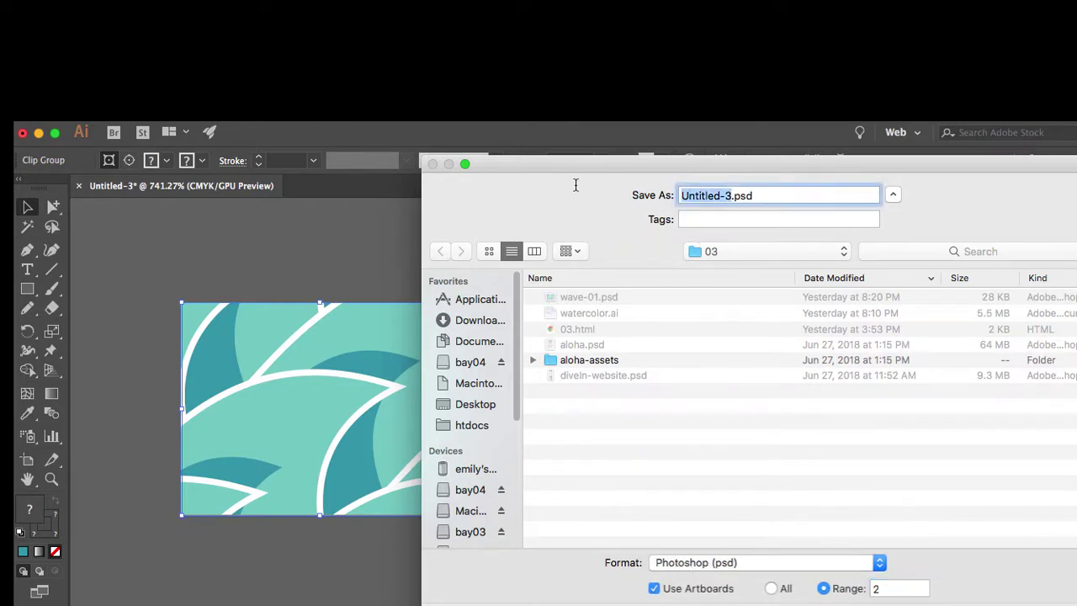
text(wave)
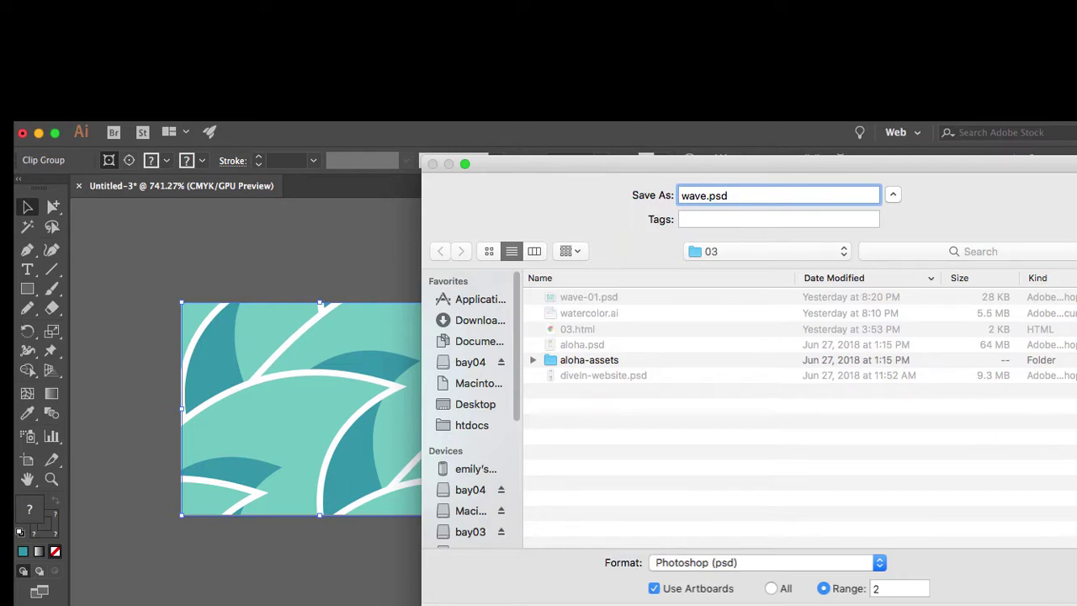
key(Return)
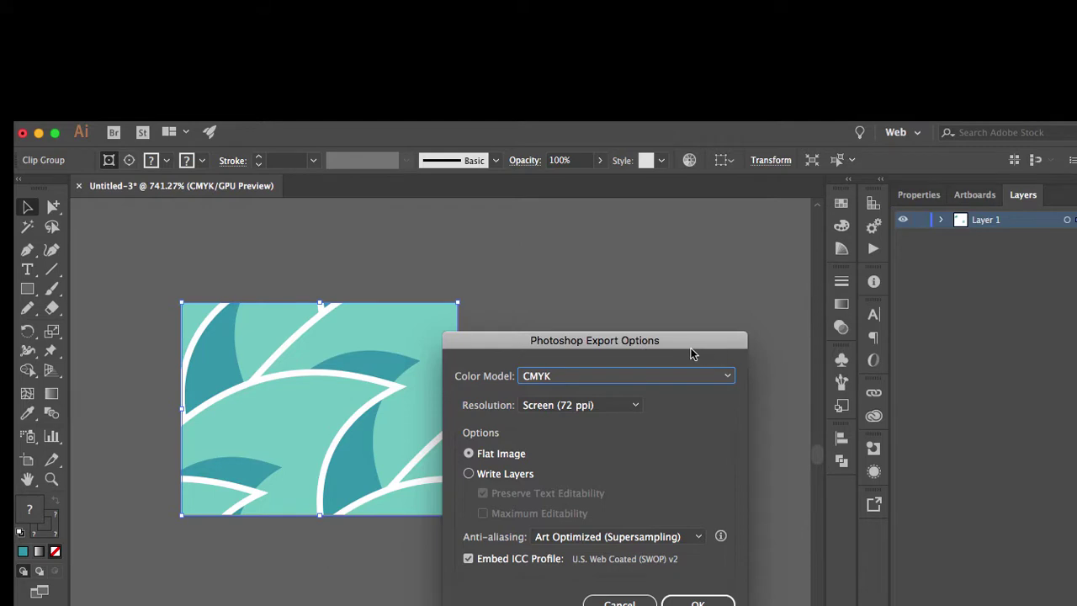
Export the tile as a flat image with the RGB color model and Art Optimized (Supersampling) anti-aliasing.
click(614, 381)
click(609, 397)
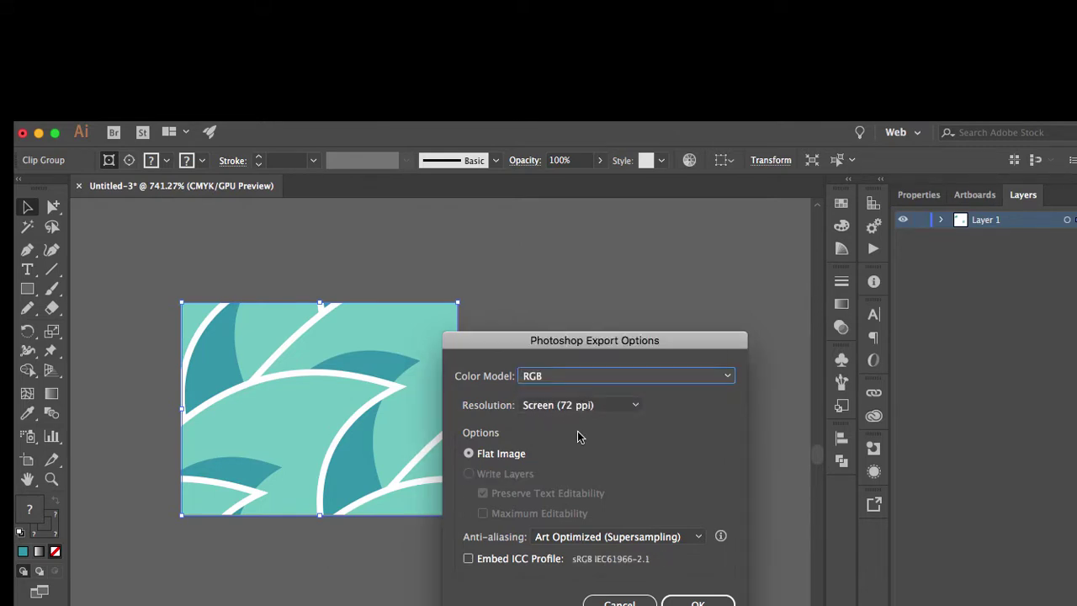
click(565, 544)
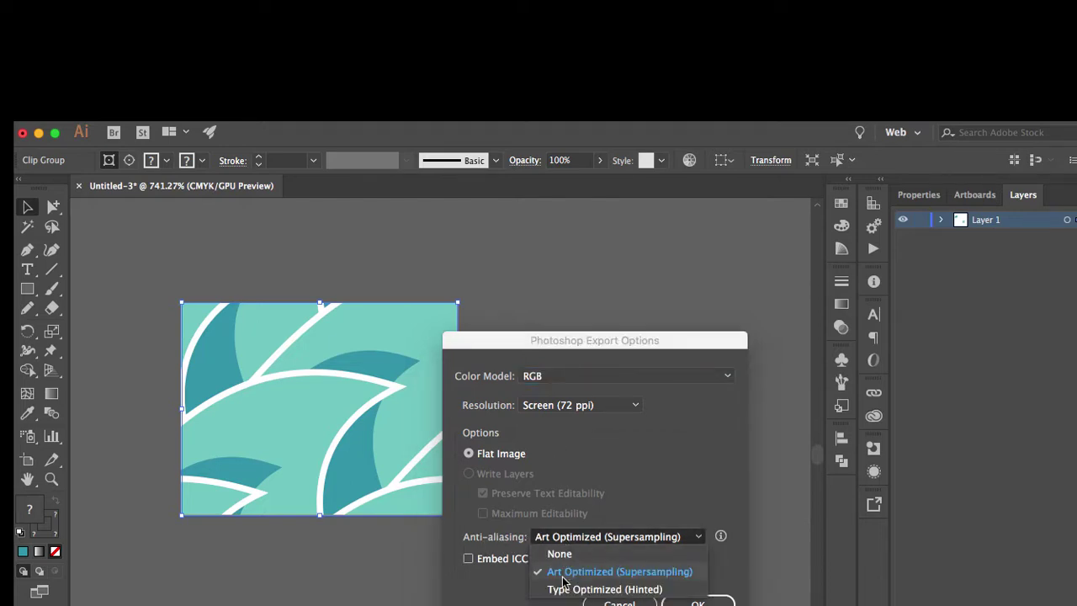
click(563, 576)
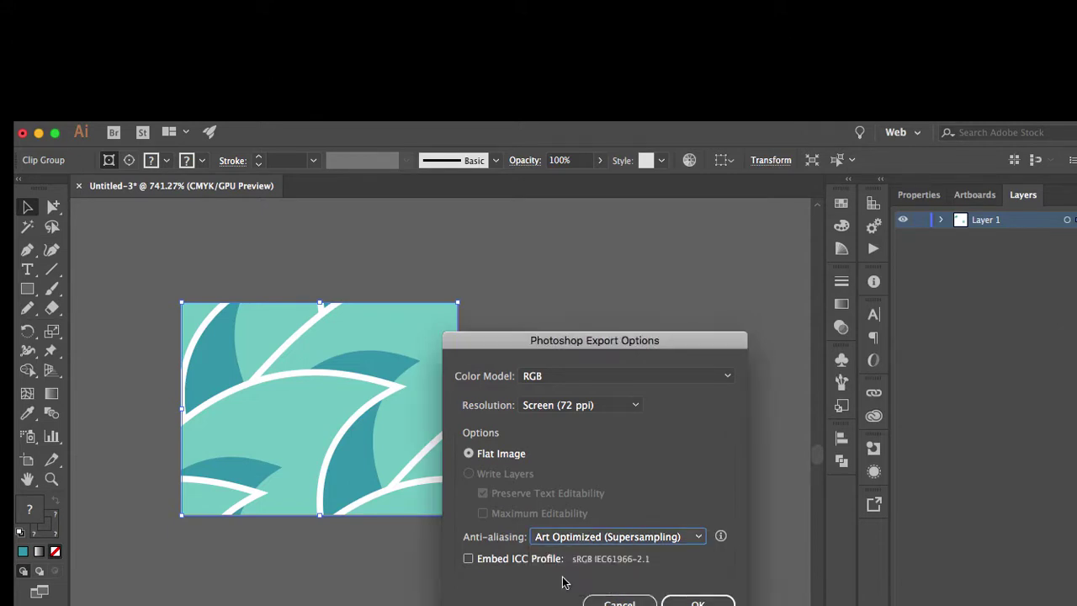
click(697, 602)
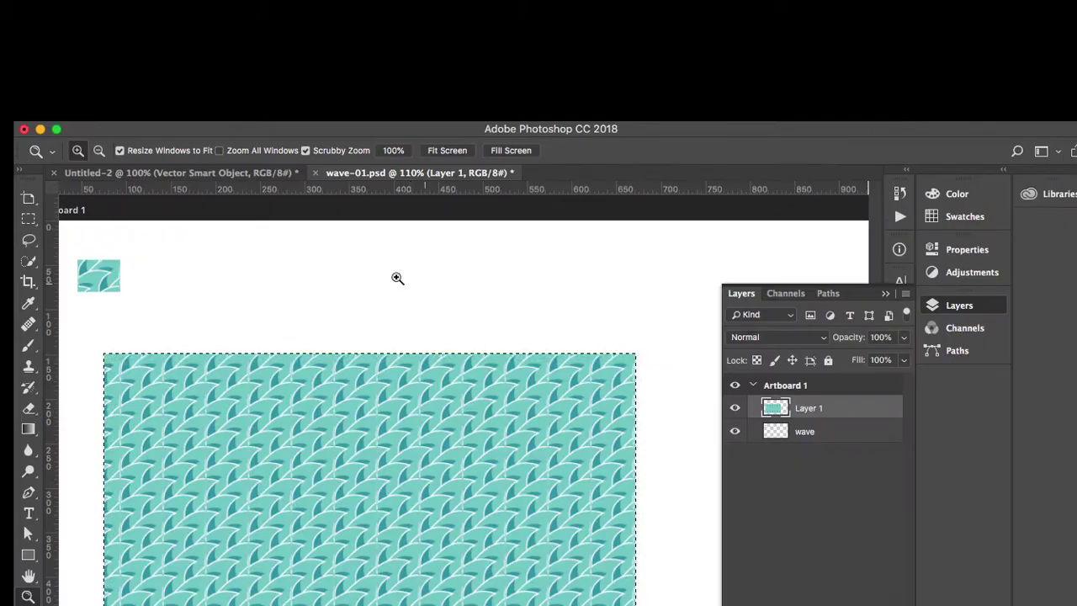
Switch to Photoshop, open wave-02.psd from the 03 folder, and inspect the tile up close.
click(136, 66)
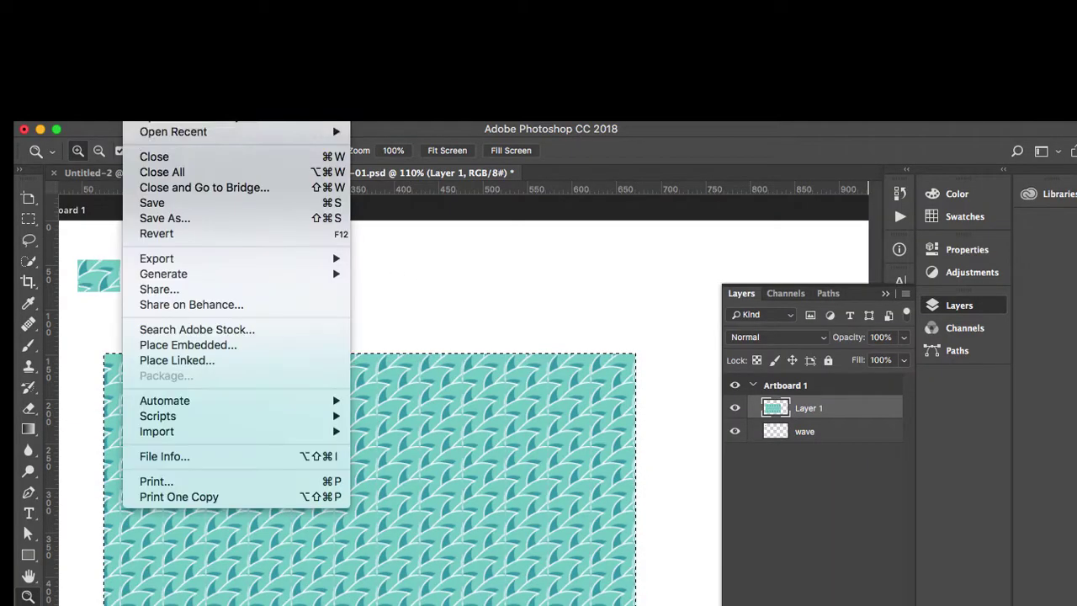
click(145, 86)
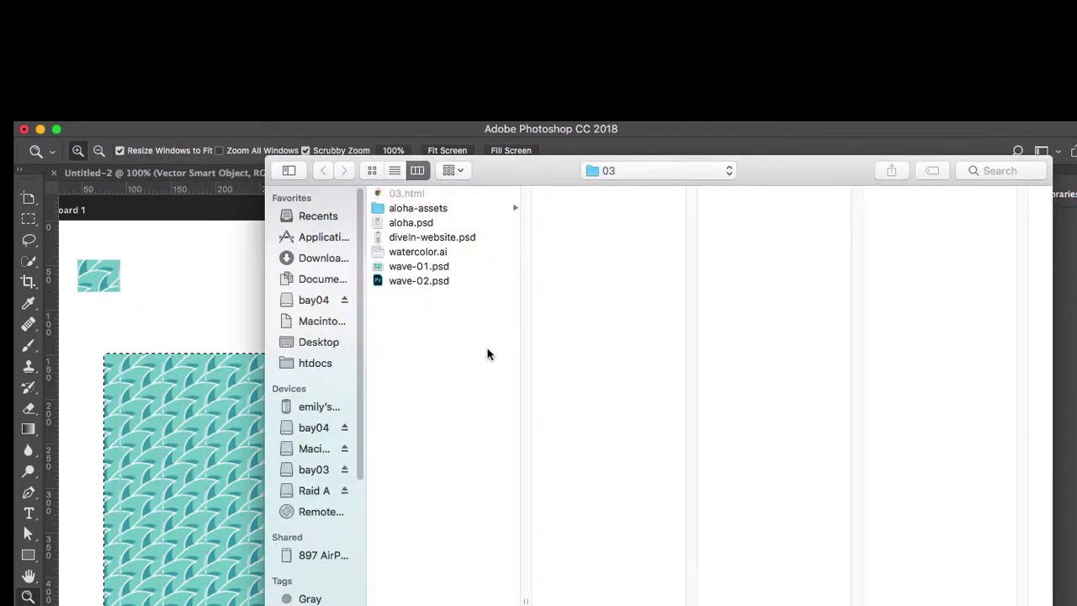
double_click(418, 280)
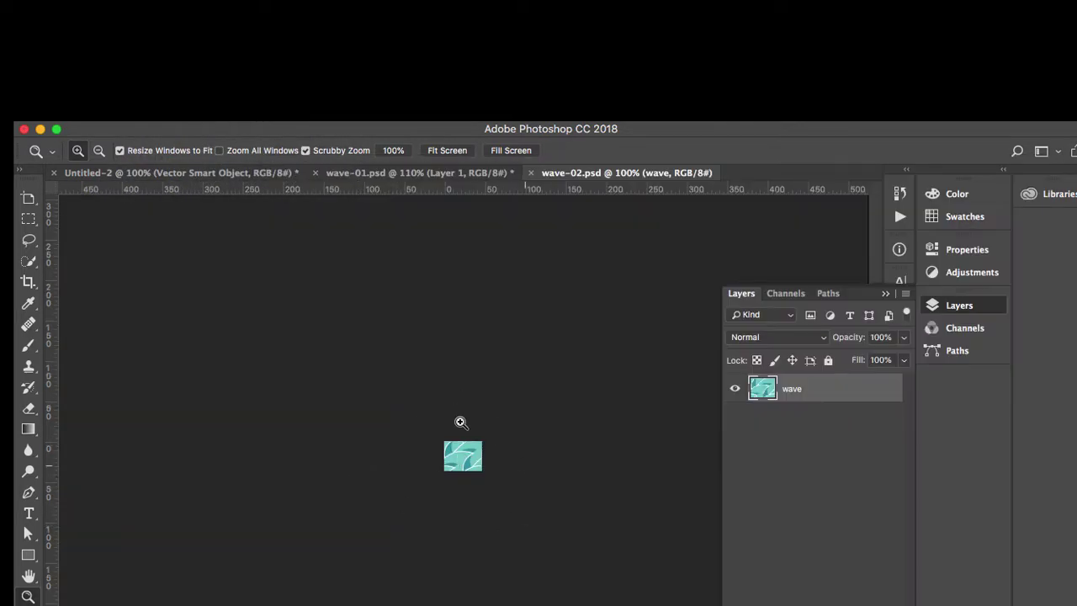
click(471, 551)
click(472, 548)
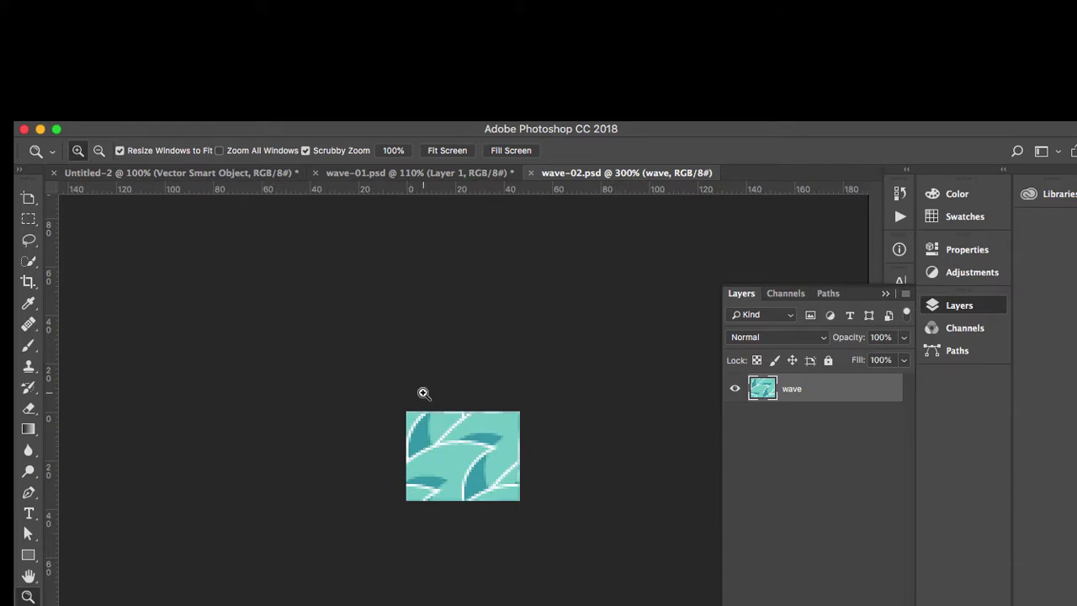
Select the entire wave-02.psd tile and define it as a pattern named wave2.
click(473, 404)
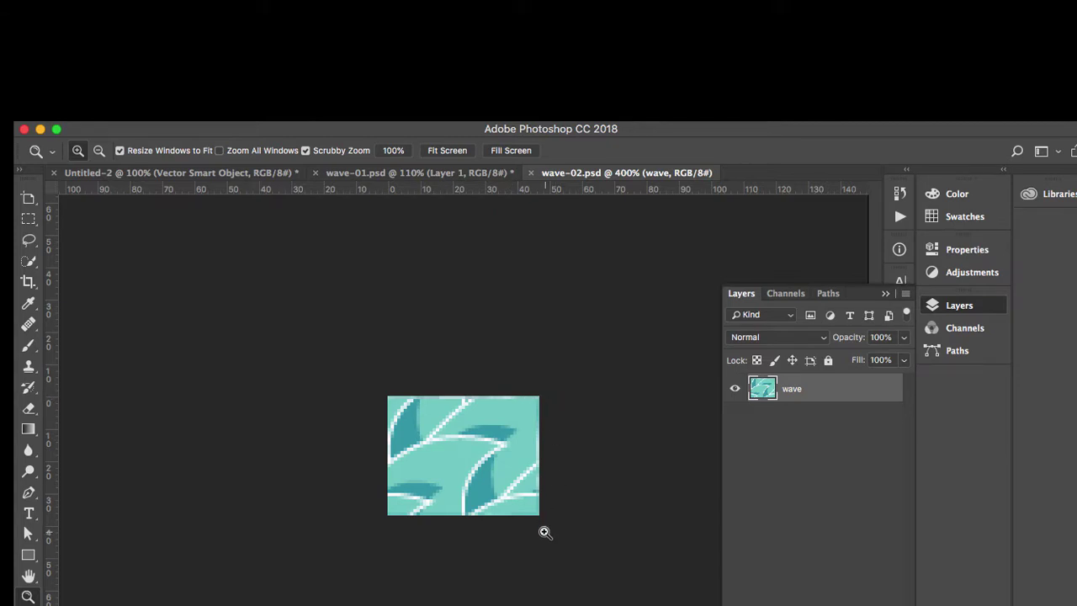
key(super+a)
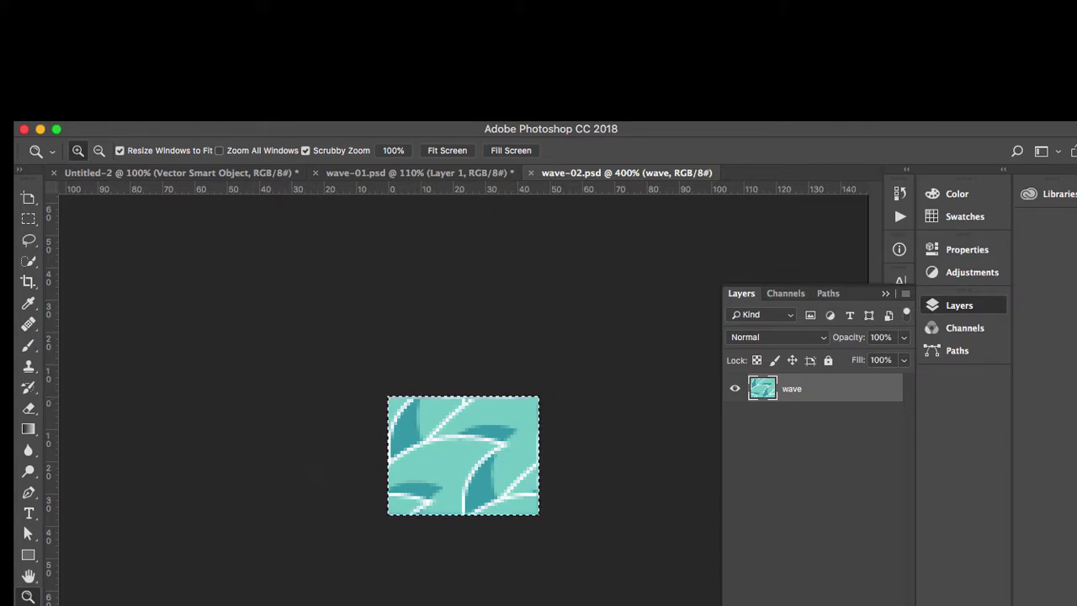
click(172, 51)
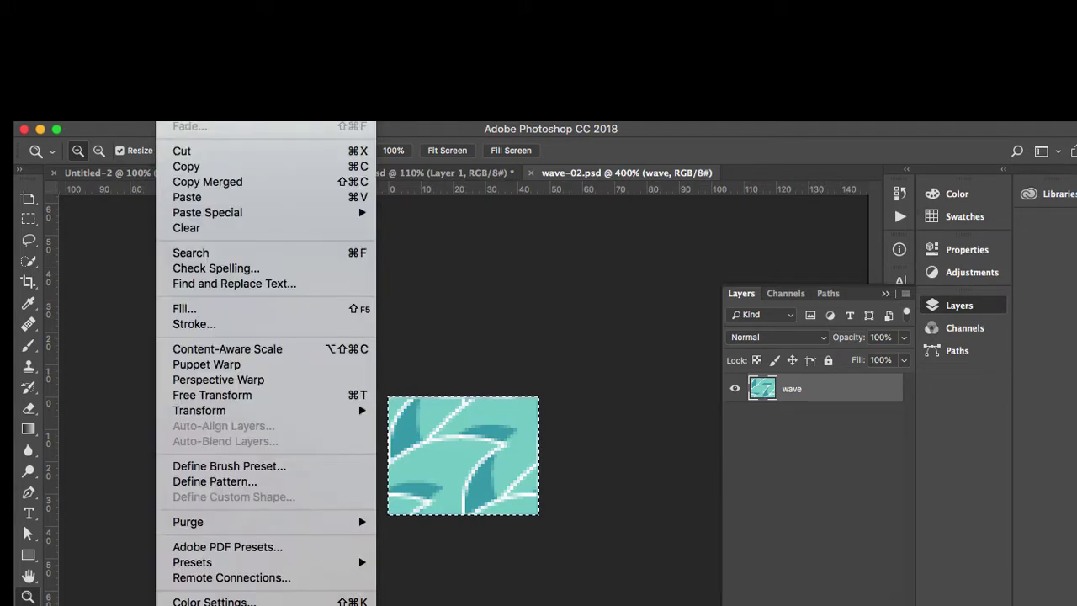
click(213, 483)
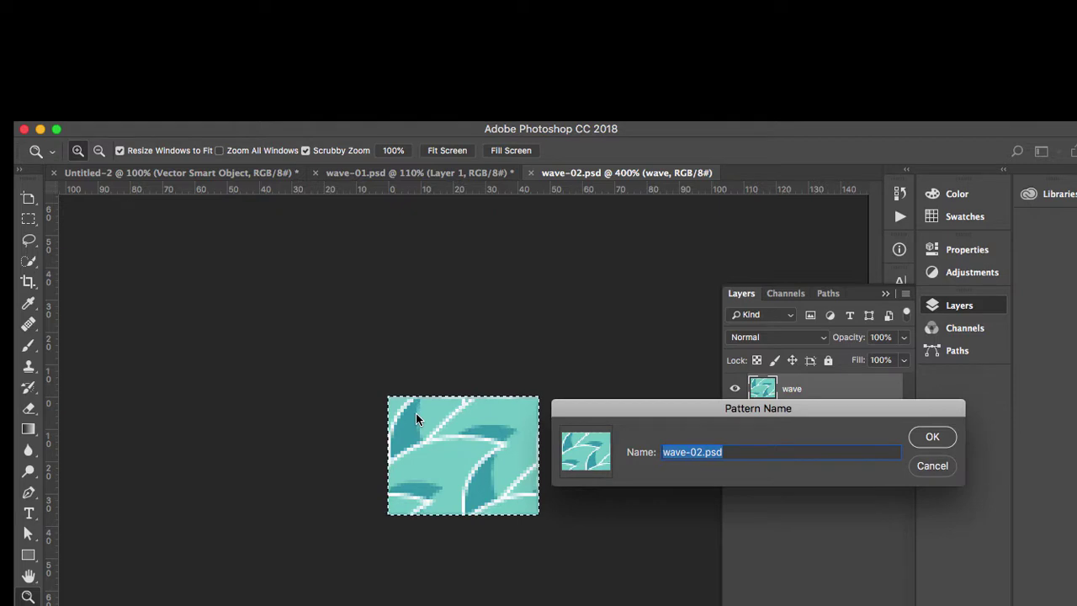
text(wave)
key(Return)
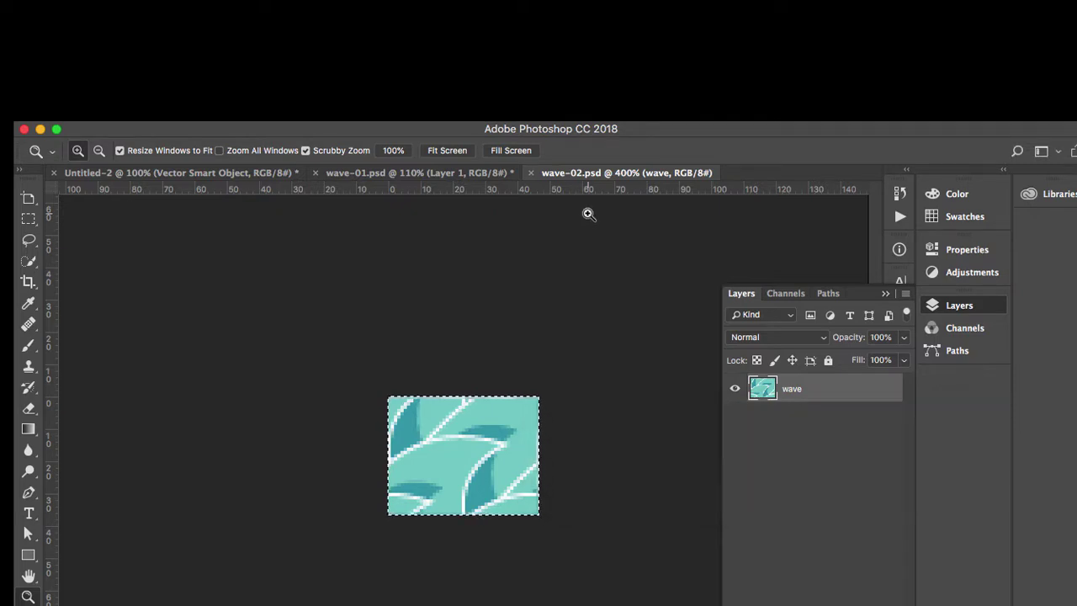
In wave-01.psd, hide Layer 1 and add a new empty layer above it.
click(399, 174)
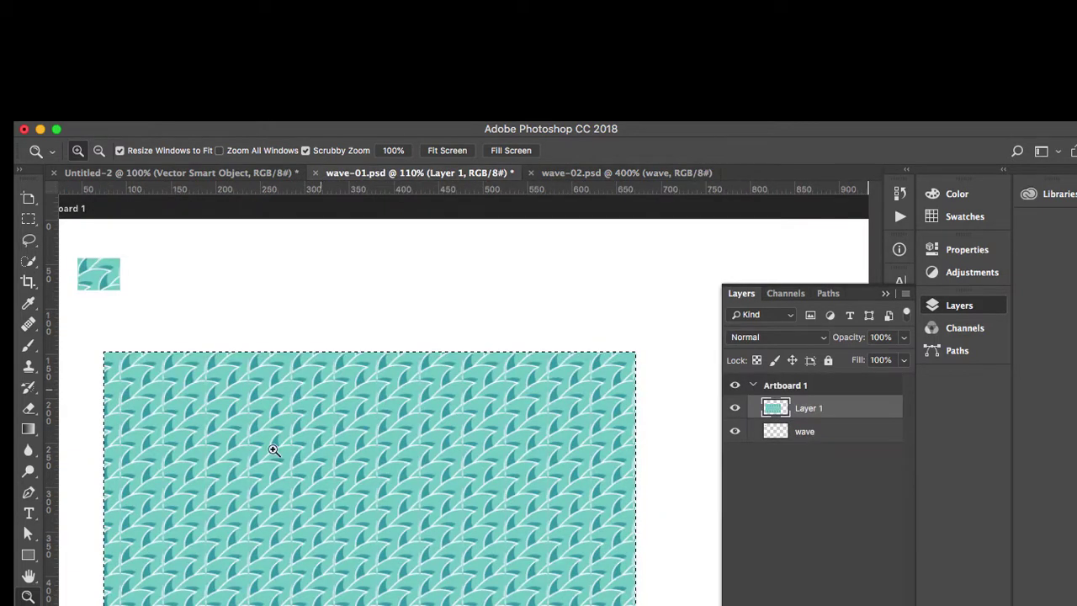
click(735, 407)
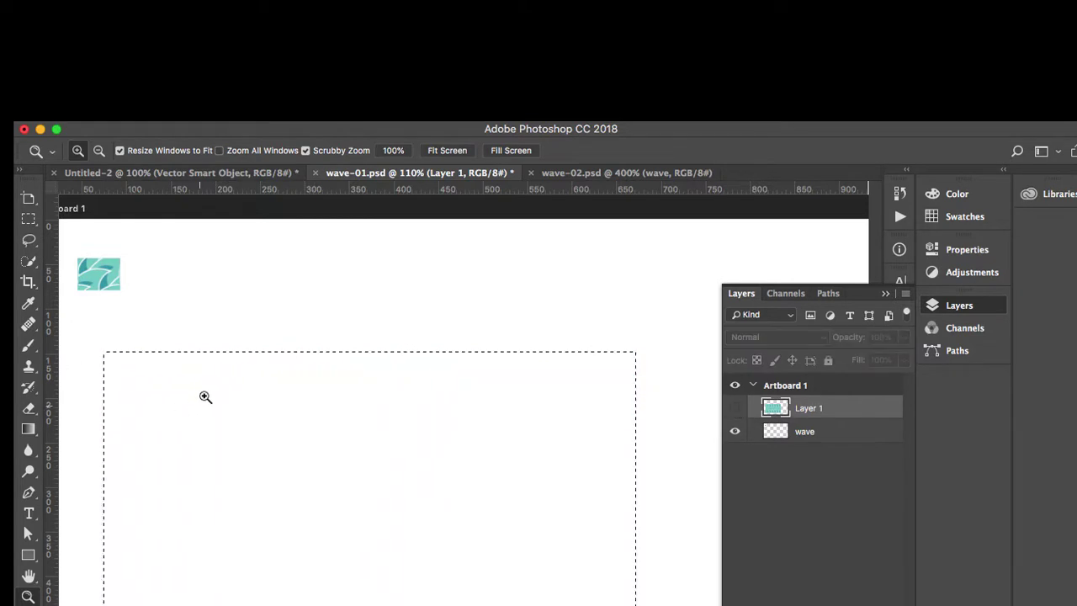
key(alt+shift+super+n)
Fill the rectangular selection on the new layer with the wave2 pattern and inspect the tiling for seams.
click(172, 51)
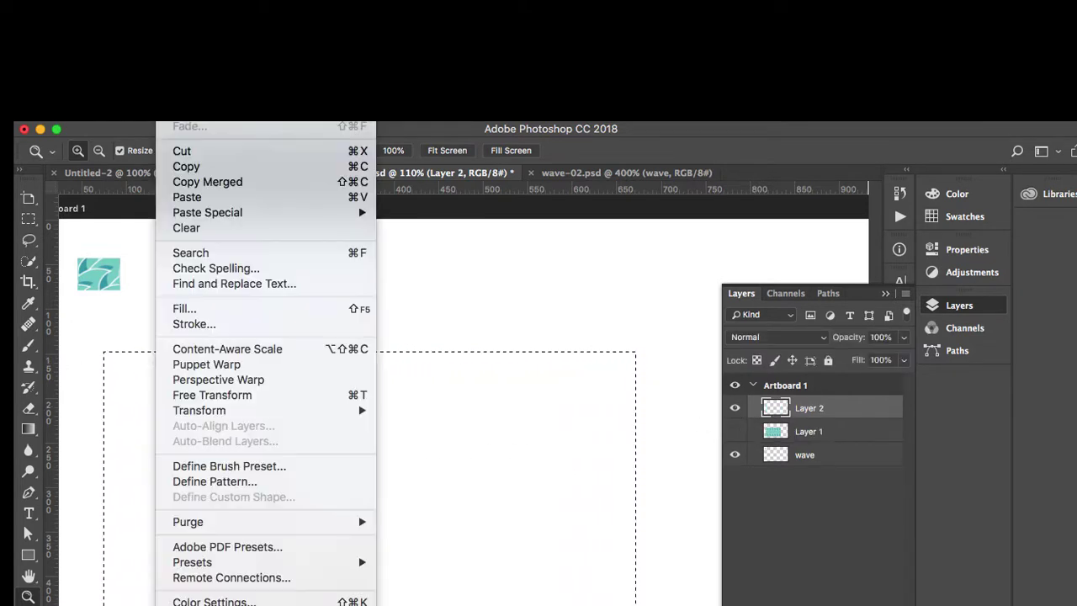
click(184, 308)
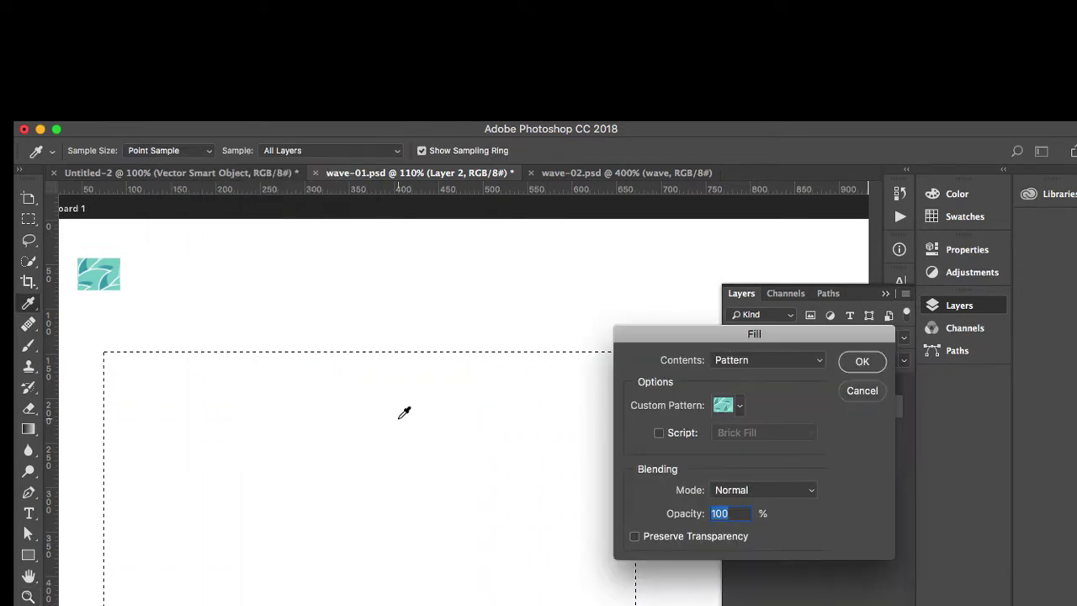
click(739, 407)
click(671, 520)
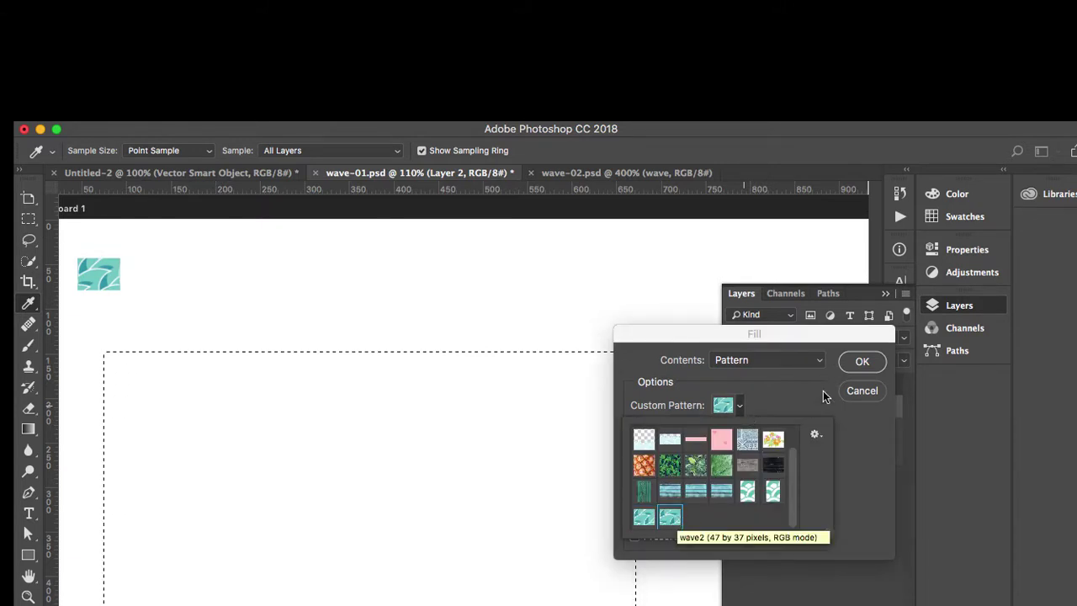
click(863, 361)
key(z)
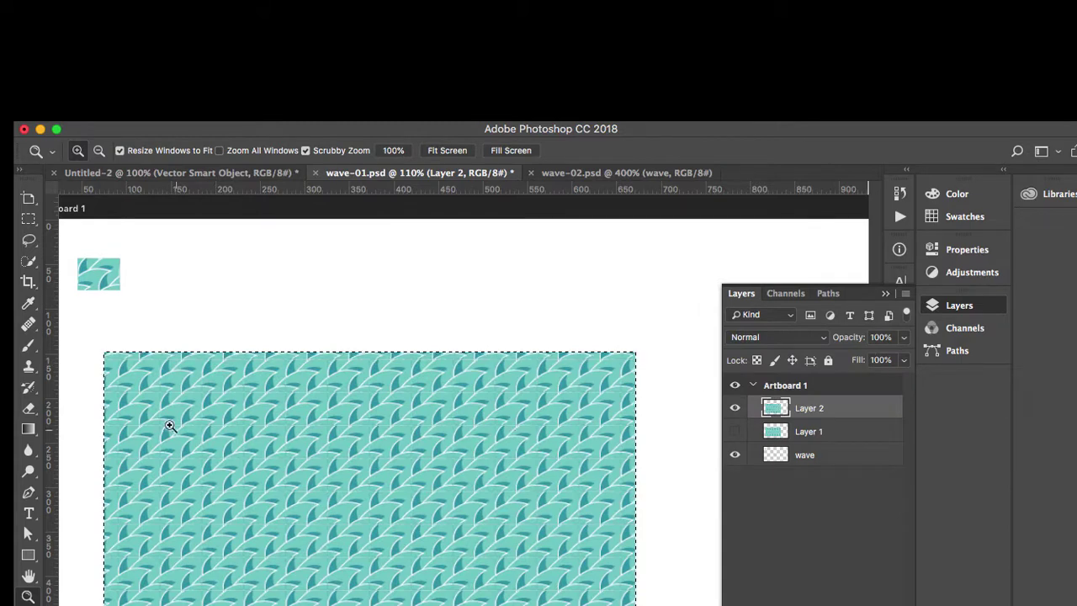
click(242, 410)
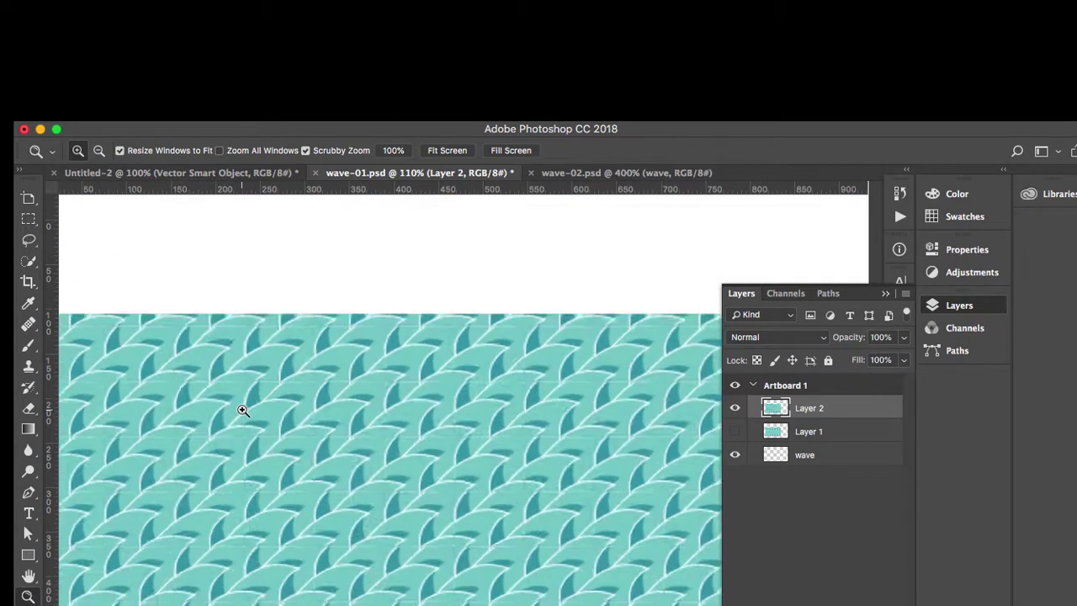
click(243, 409)
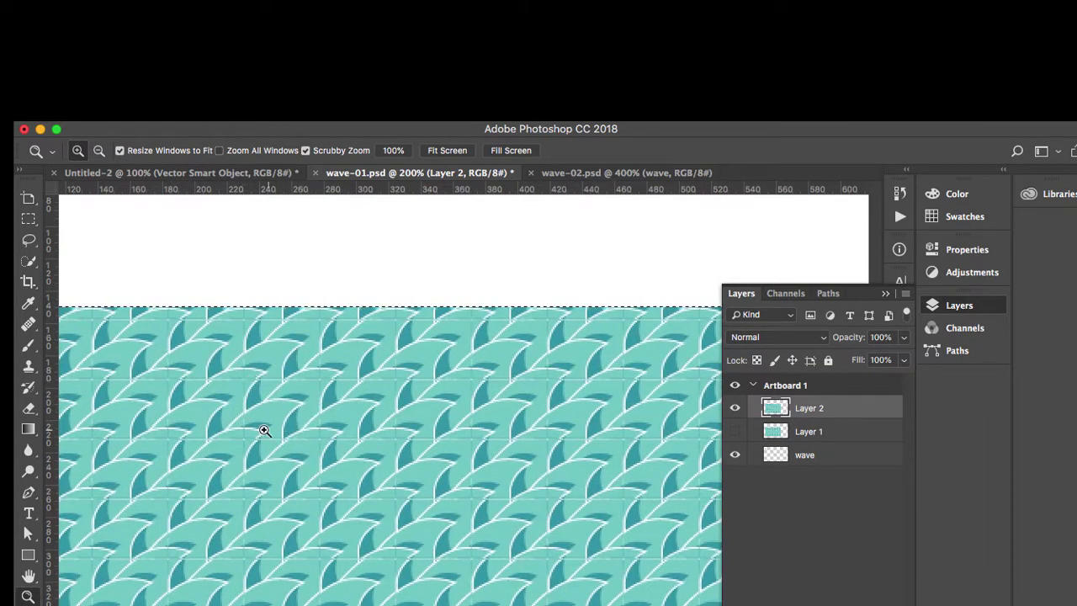
In wave-02.psd, crop the canvas to 46 by 36 pixels, anchored at the bottom-left corner, and accept the clipping.
click(579, 173)
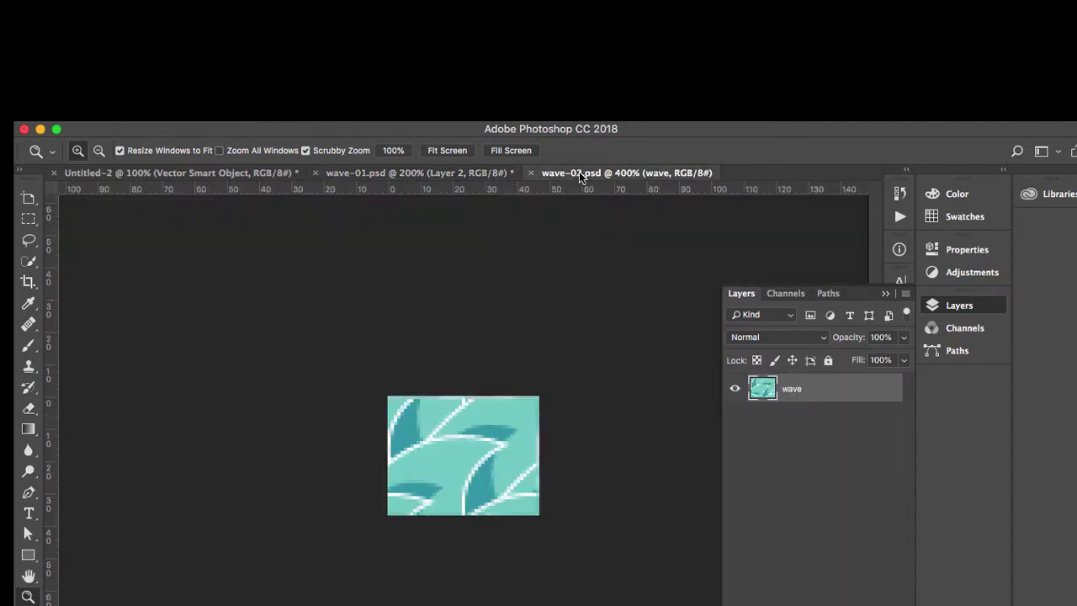
key(super+a)
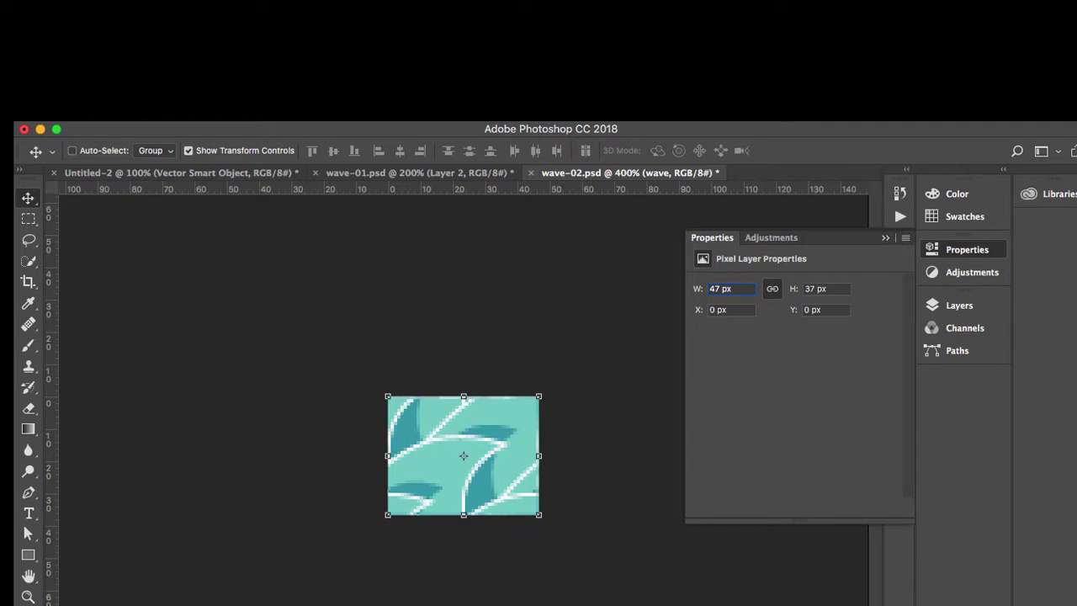
click(212, 52)
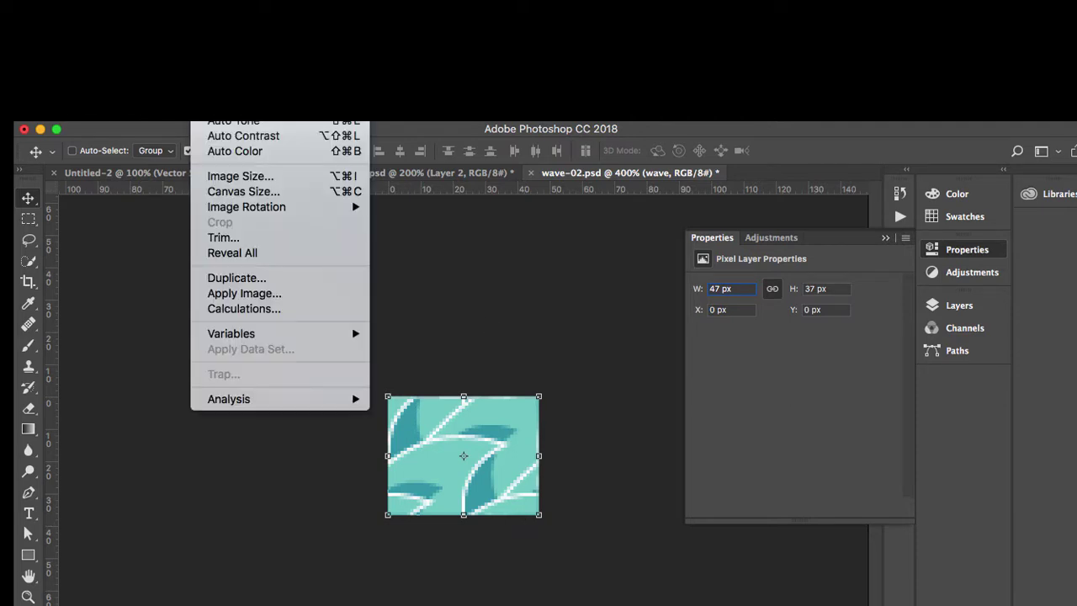
click(214, 197)
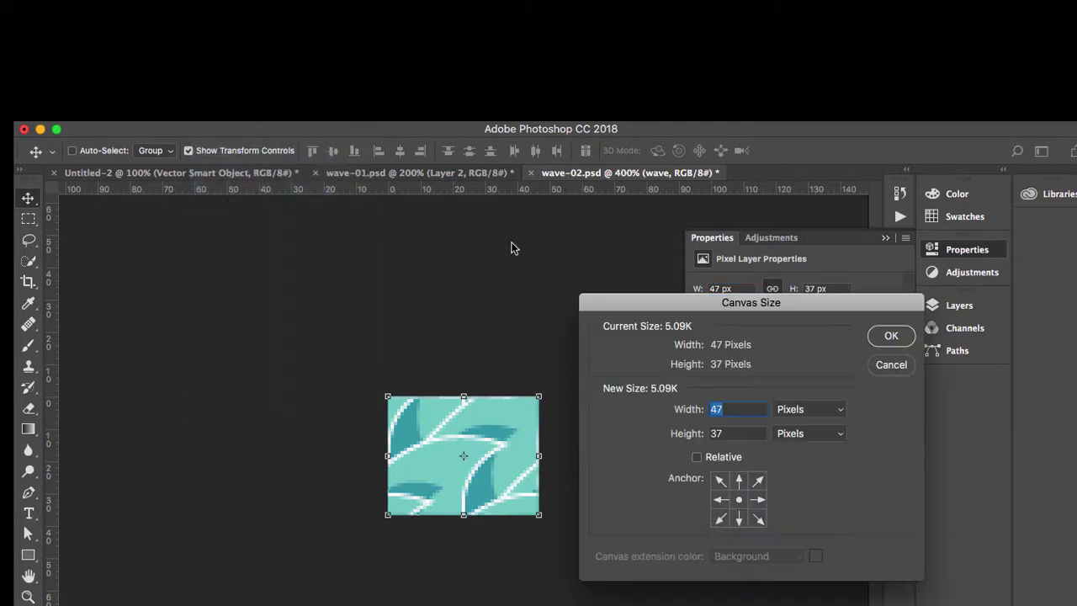
click(720, 520)
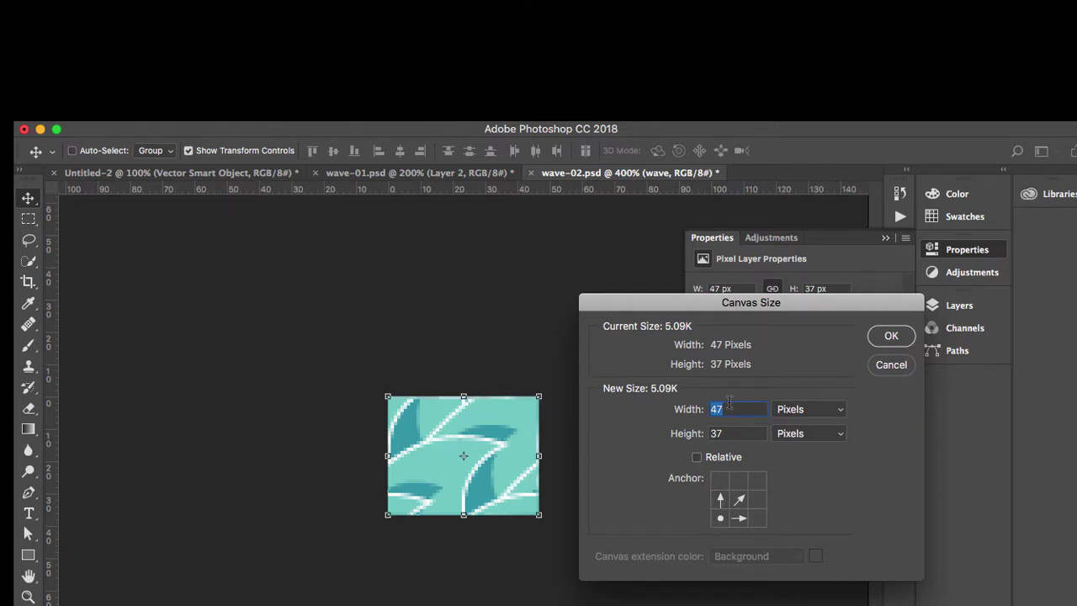
text(46)
key(Tab)
text(36)
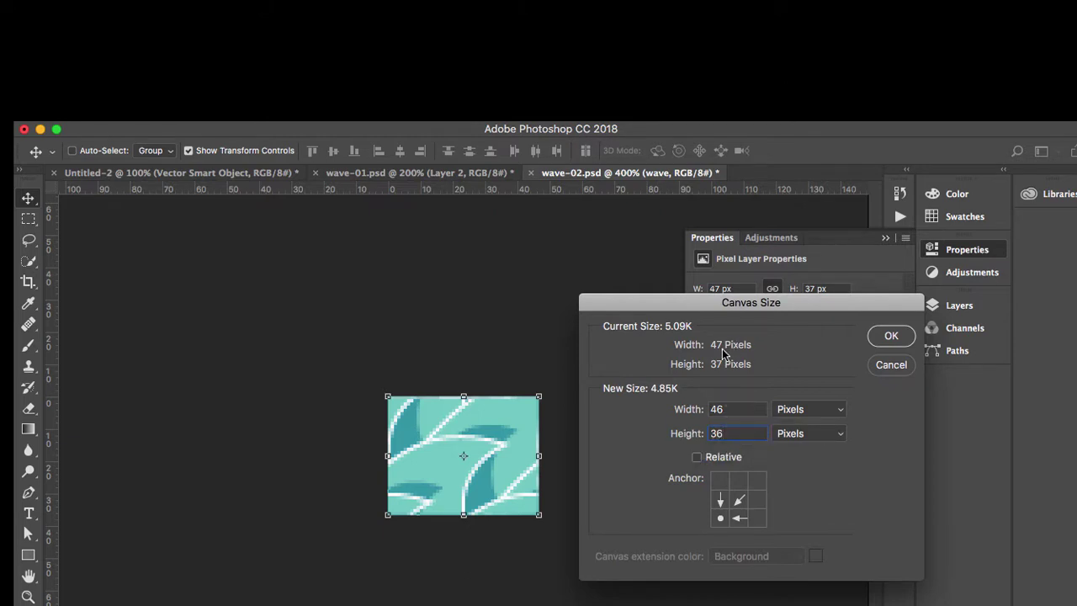
click(887, 338)
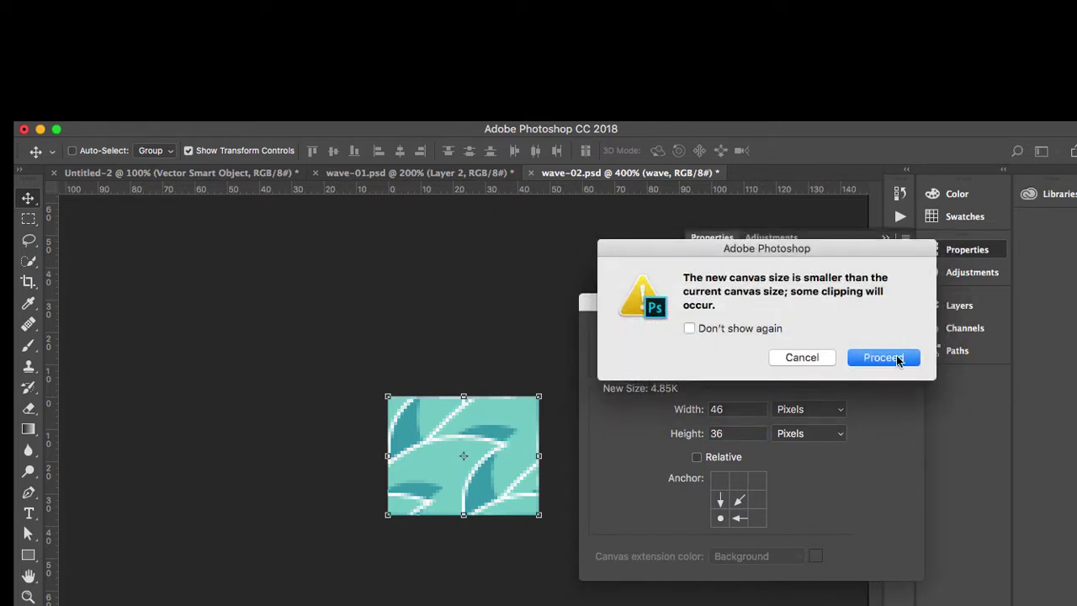
click(896, 356)
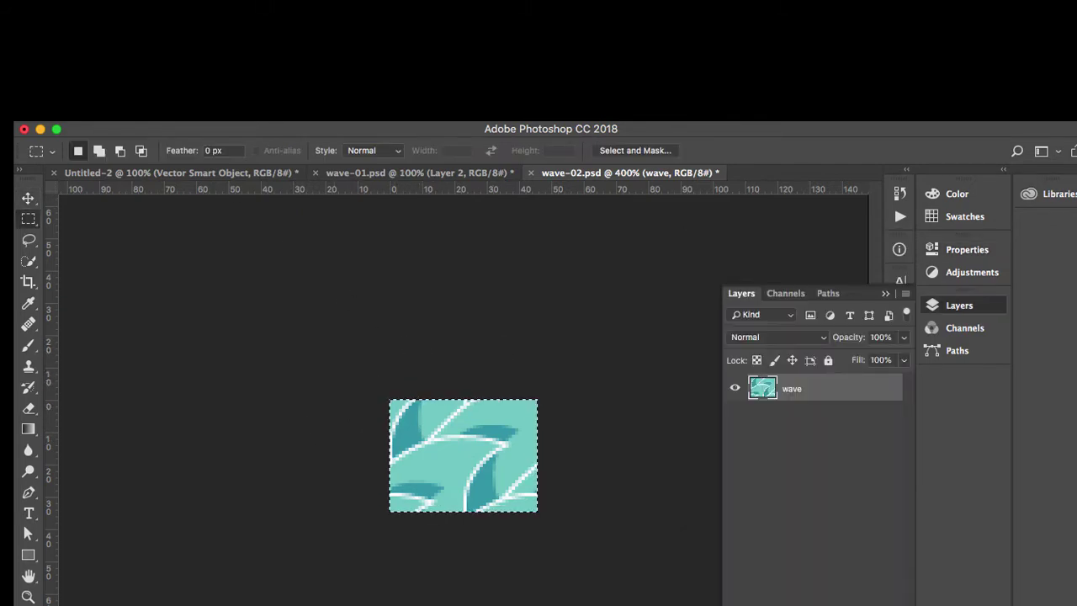
Define the selected, cropped tile as a pattern named wave3.
click(173, 52)
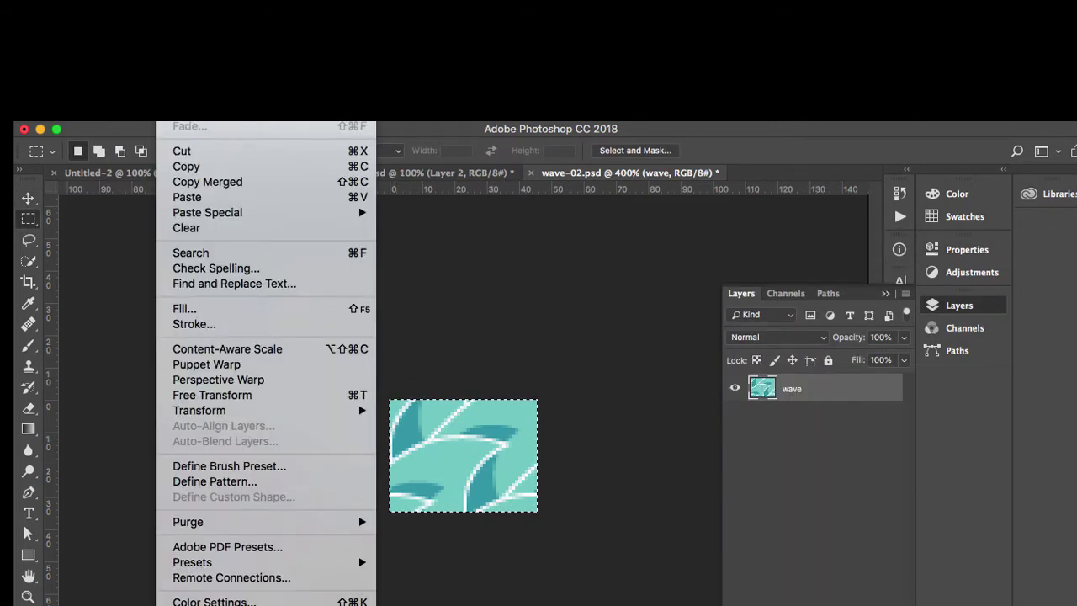
click(221, 483)
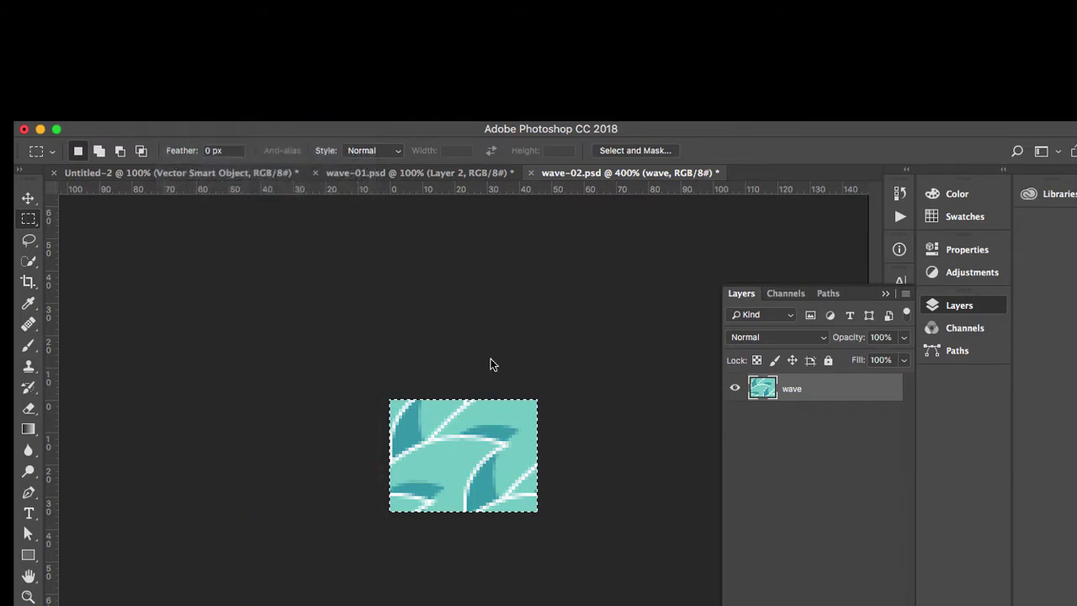
text(wave3)
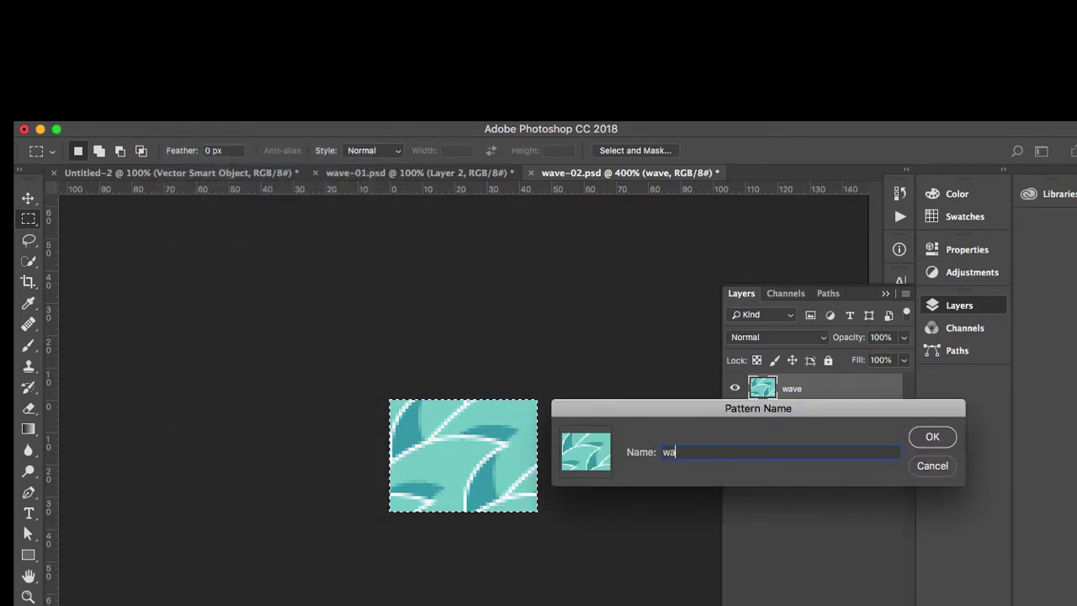
click(930, 436)
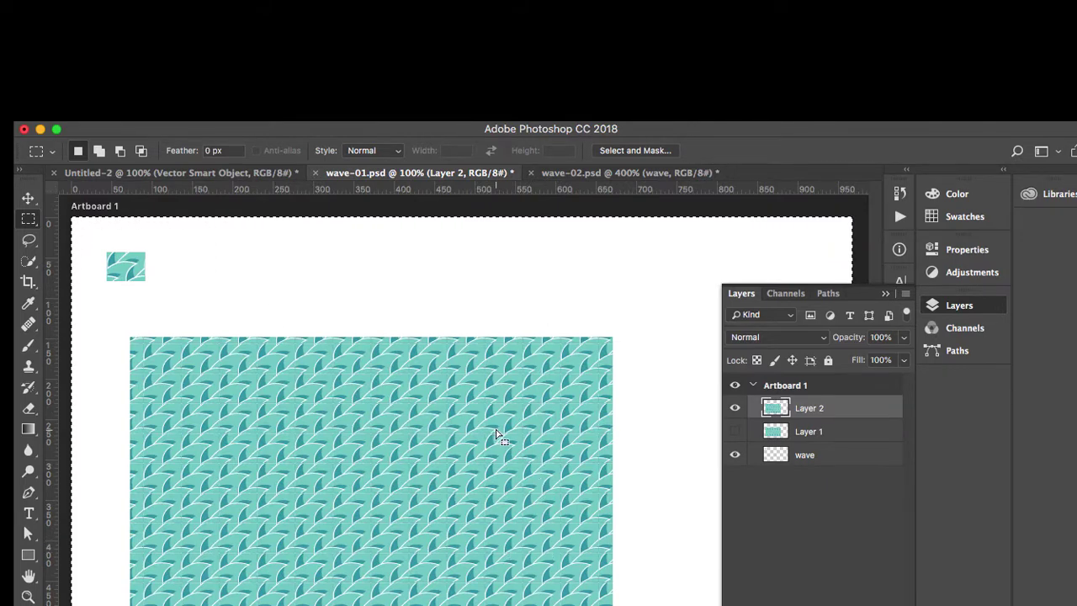
In wave-01.psd, hide Layer 2, add a new layer, and draw a rectangular selection about 685 px wide below the sample tile.
click(736, 408)
key(super+shift+alt+n)
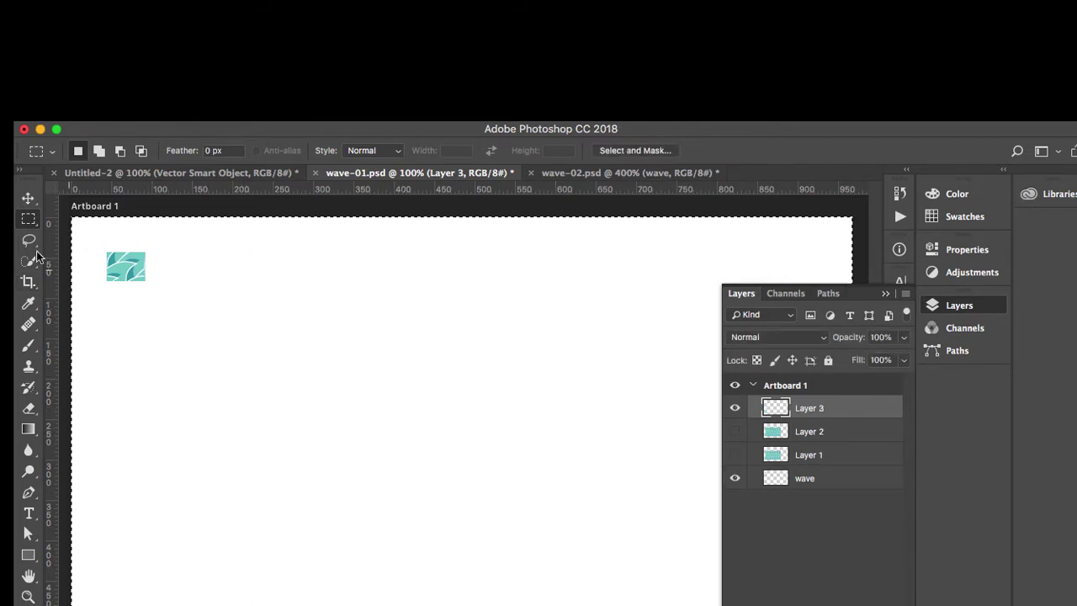
drag(124, 304, 682, 604)
Fill the new rectangular selection with the wave3 pattern and inspect the tiling up close for seams.
click(173, 53)
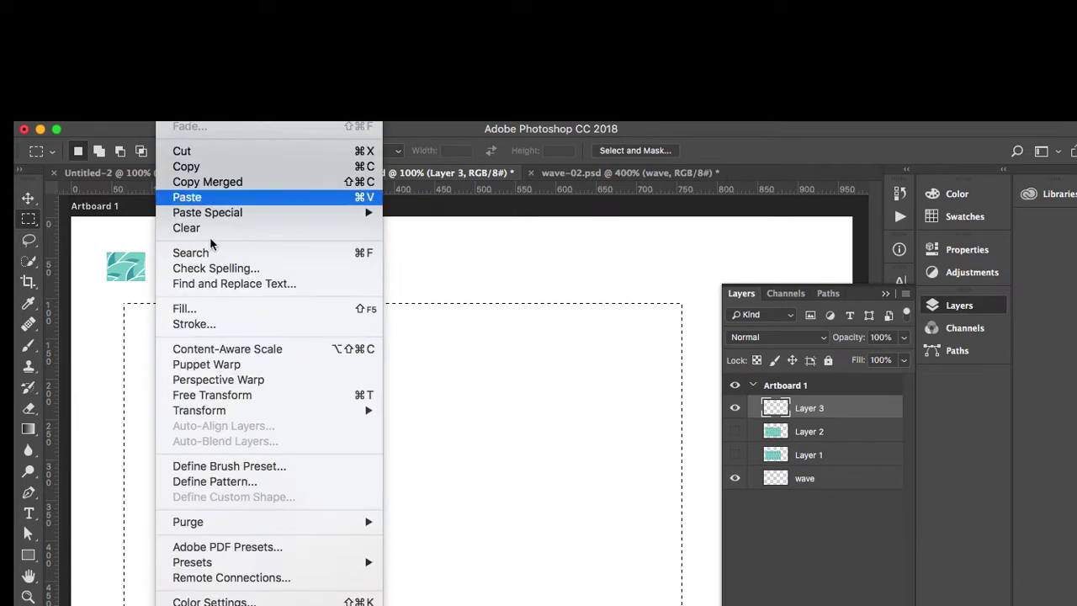
click(210, 312)
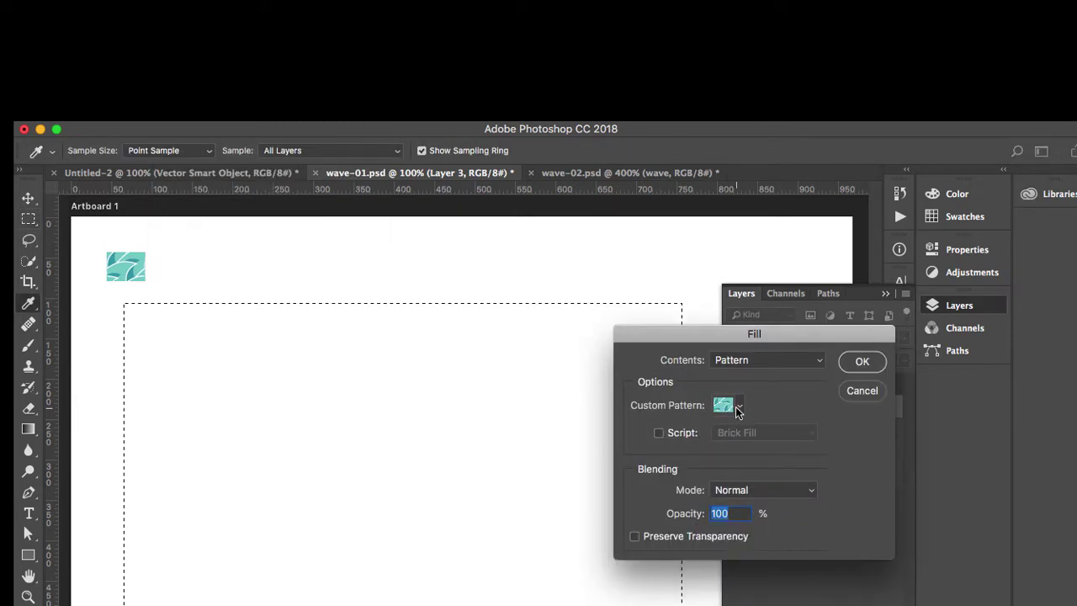
click(741, 406)
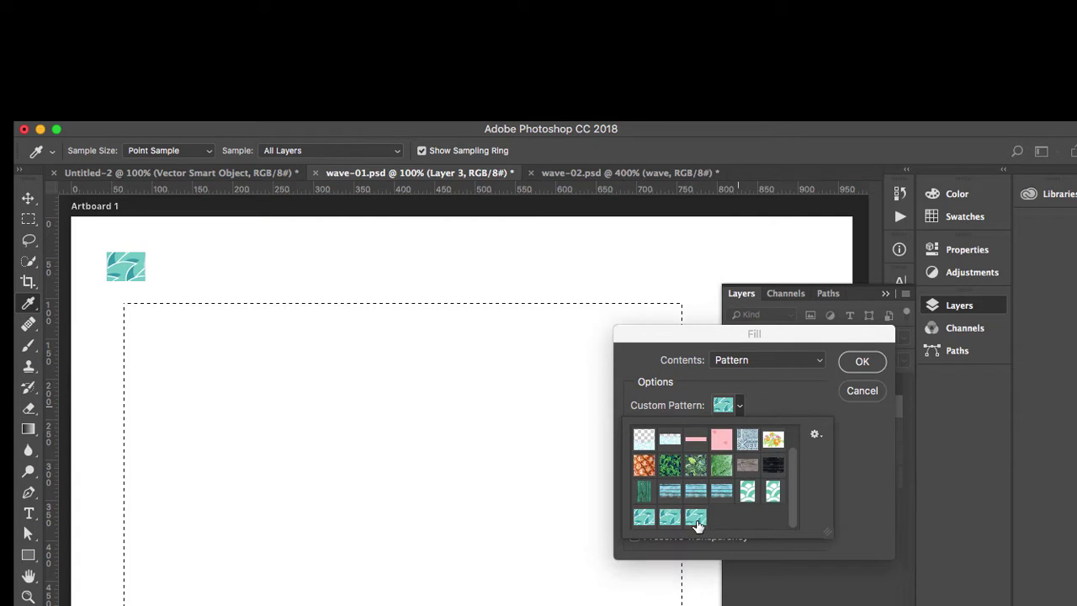
click(696, 521)
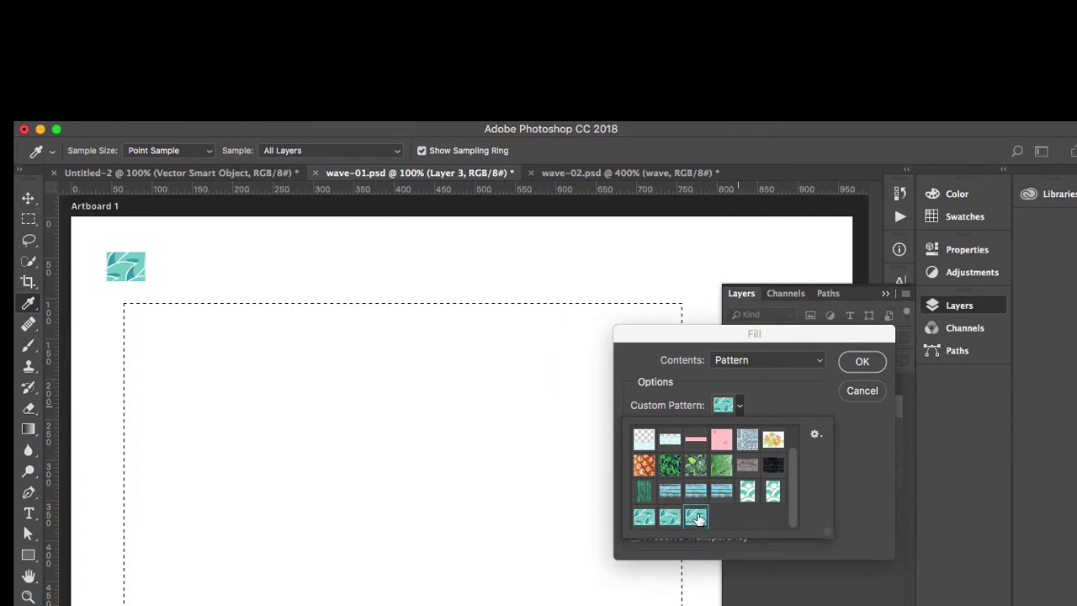
click(863, 363)
click(863, 363)
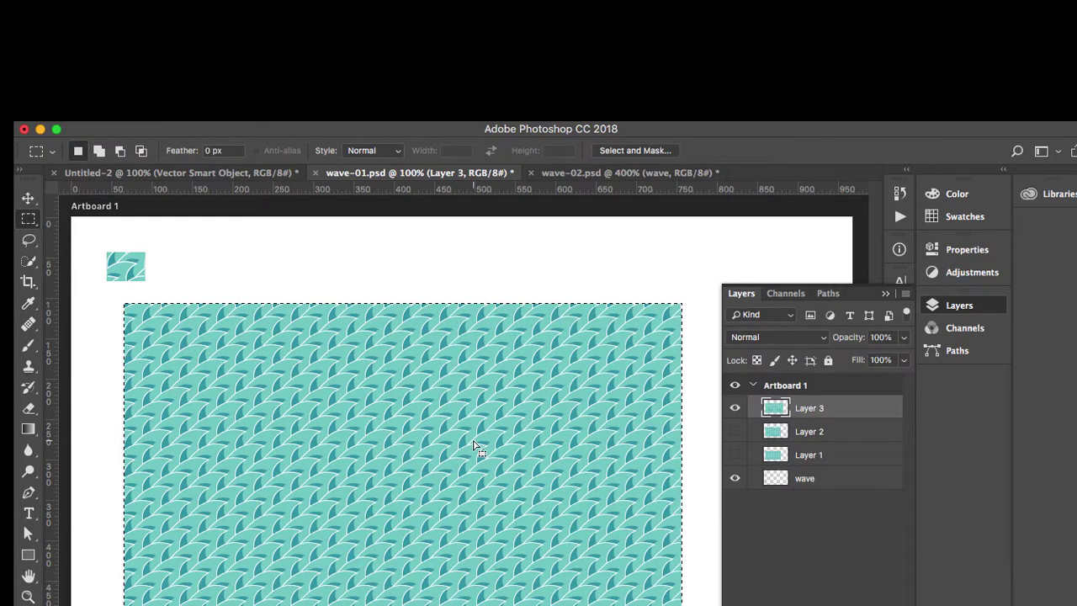
key(super+equal)
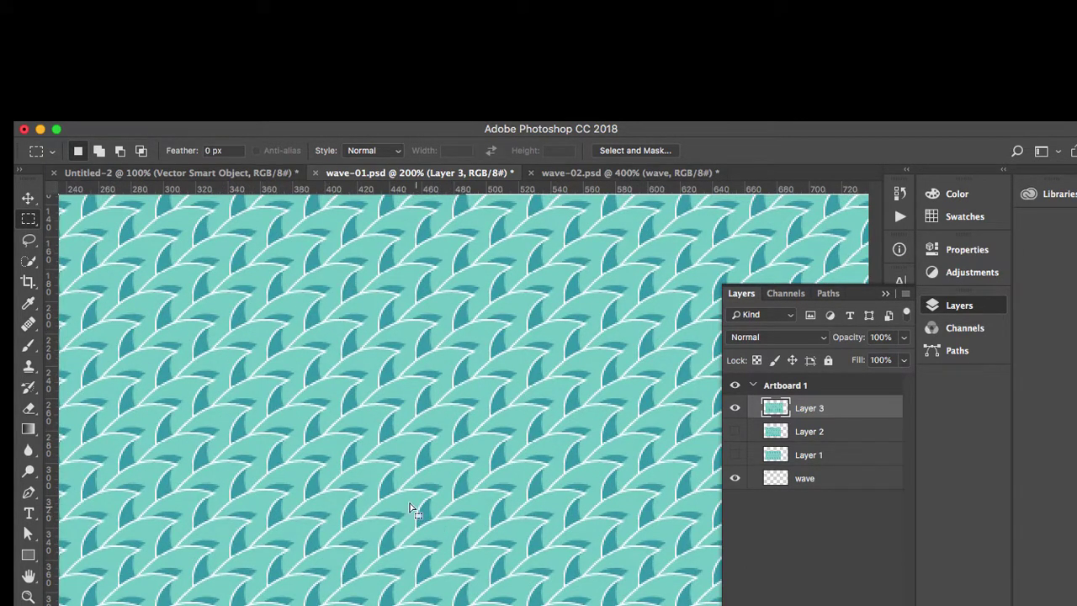
scroll(412, 509, left, 10)
scroll(400, 496, up, 3)
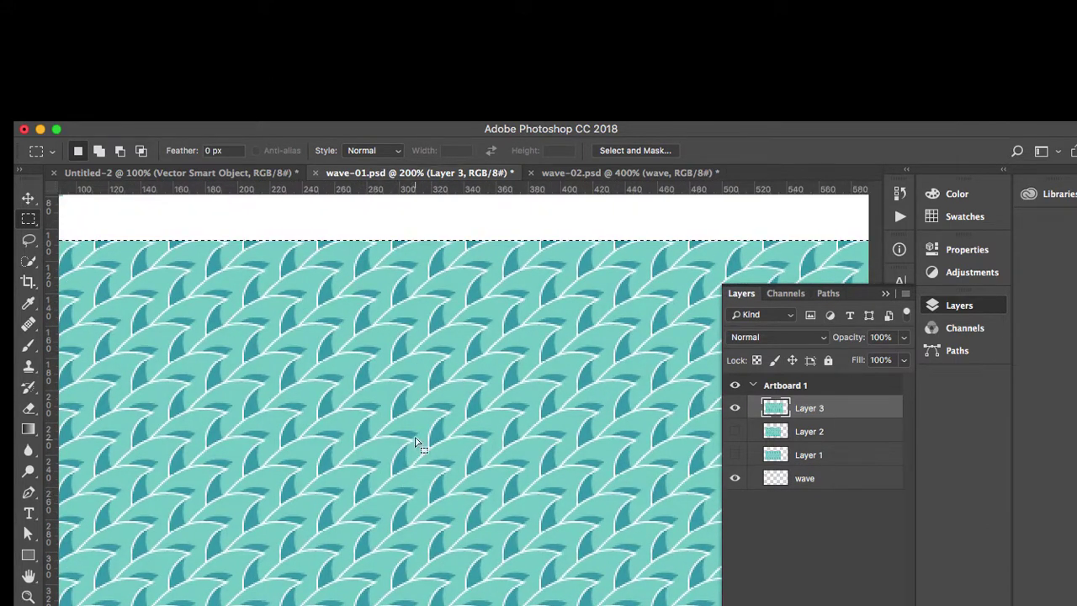